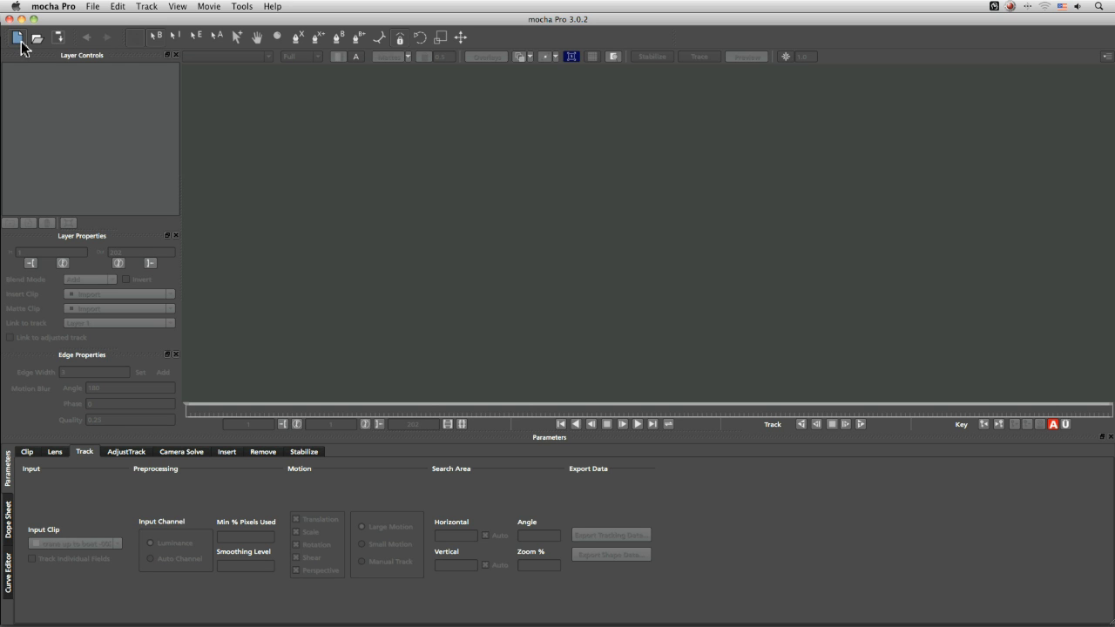
Start a new project and import the clip slider -001.mov.
click(18, 39)
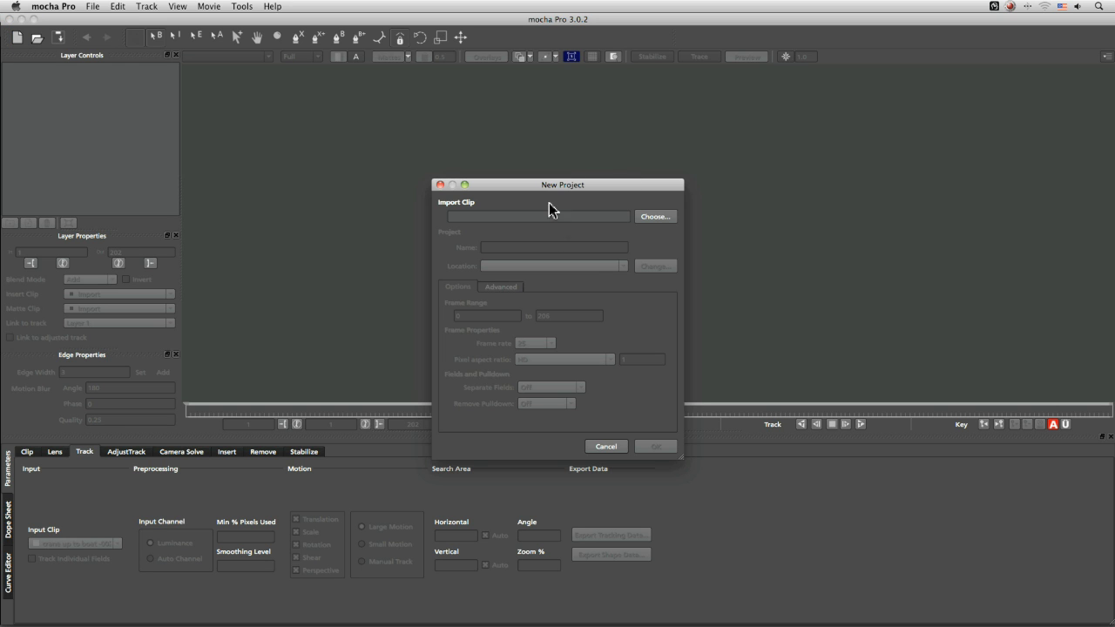
click(655, 216)
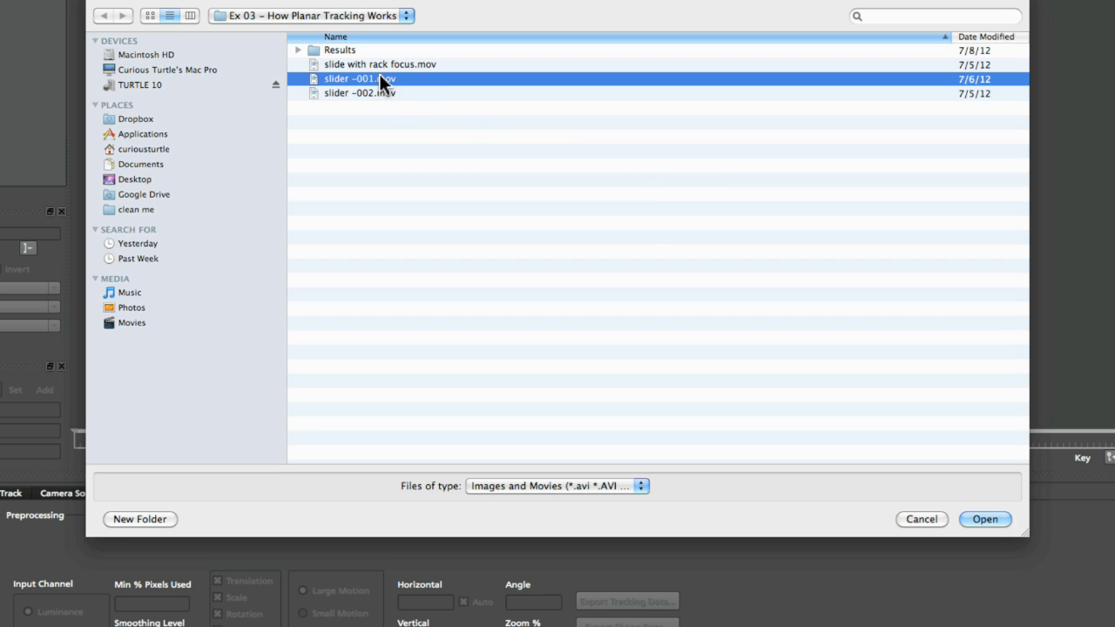
double_click(404, 79)
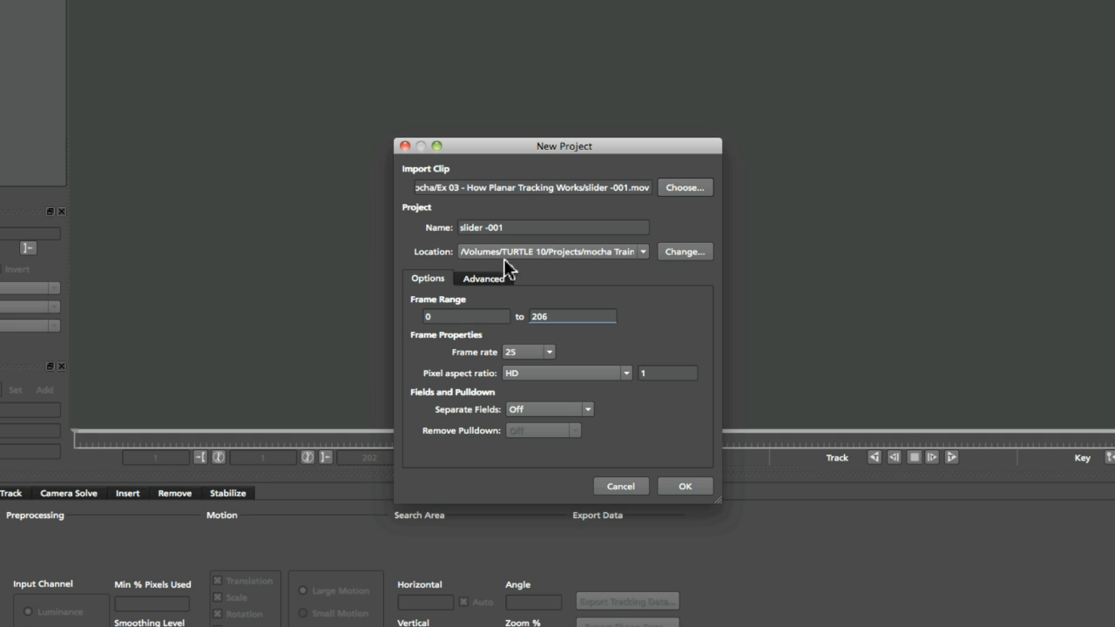
Examine the Results folder as the project's save location without changing the location.
click(687, 253)
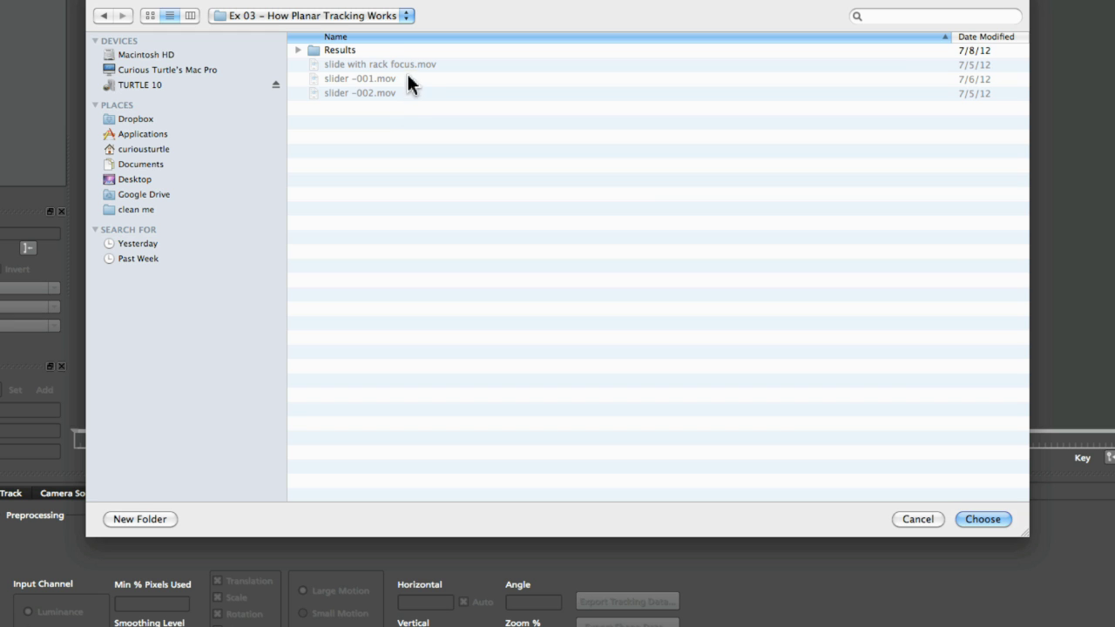
double_click(346, 50)
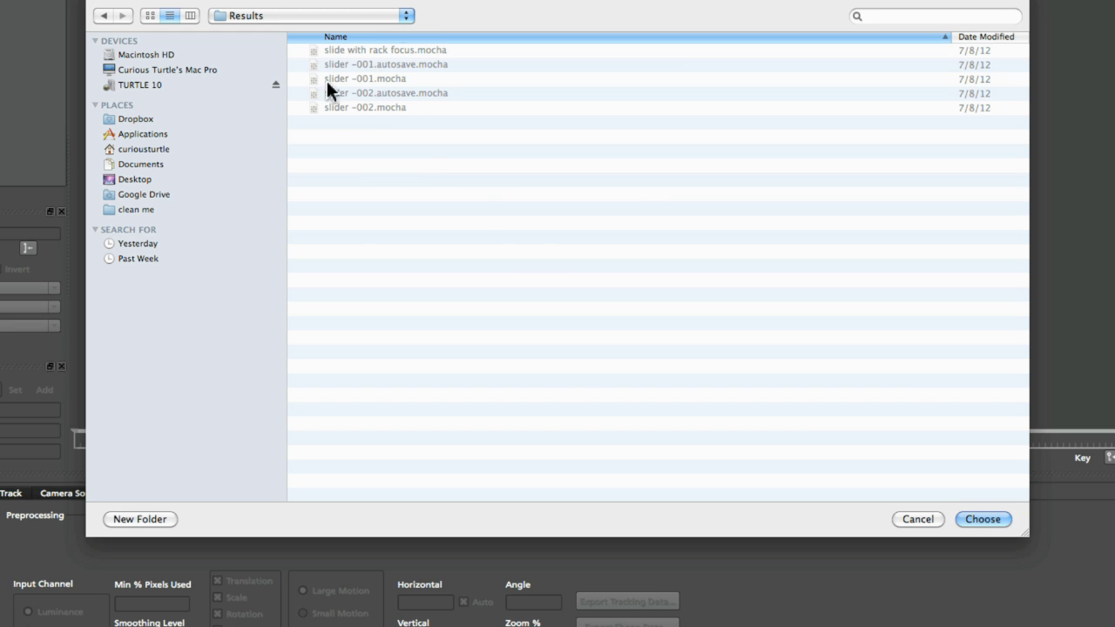
click(931, 523)
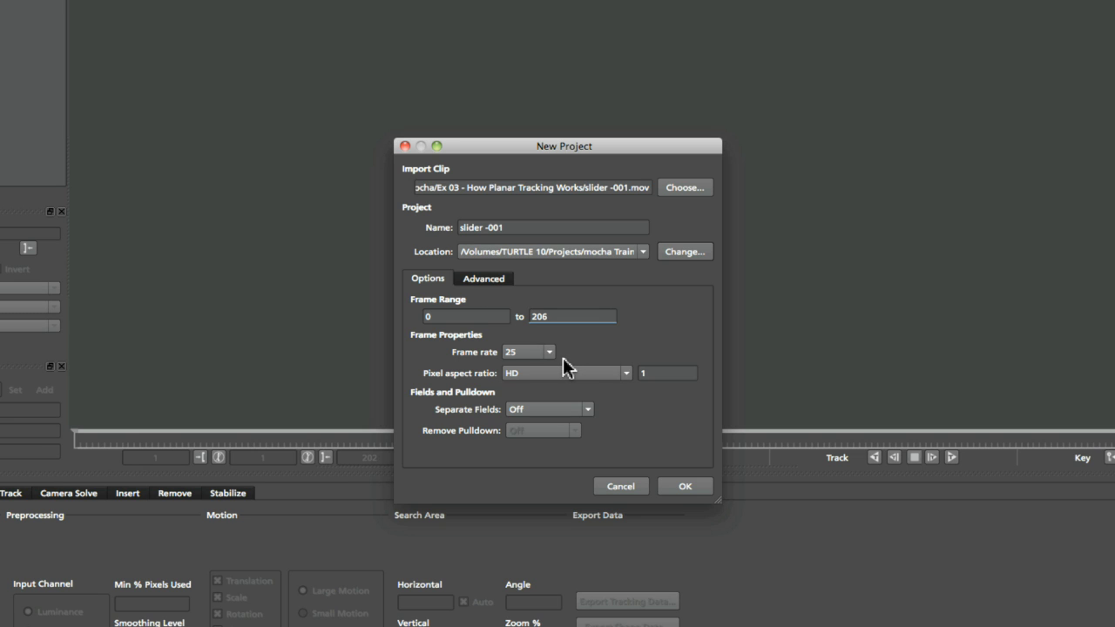
Set the project's pixel aspect ratio to CS4 PAL.
click(625, 373)
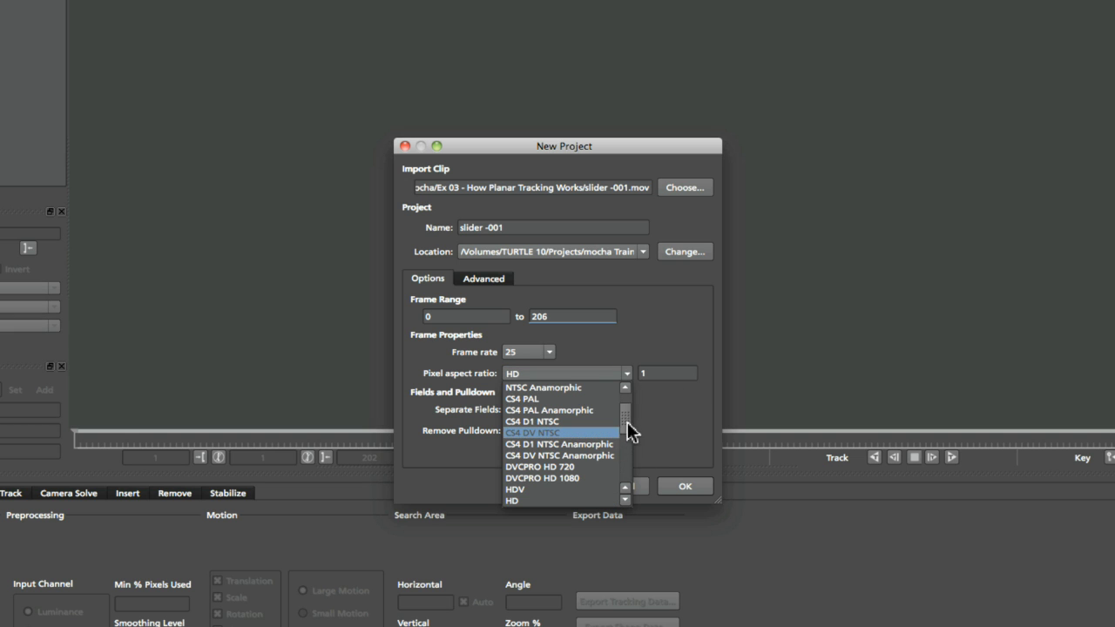
mouse_move(624, 428)
mouse_down()
mouse_move(623, 459)
mouse_move(621, 410)
mouse_up()
click(622, 411)
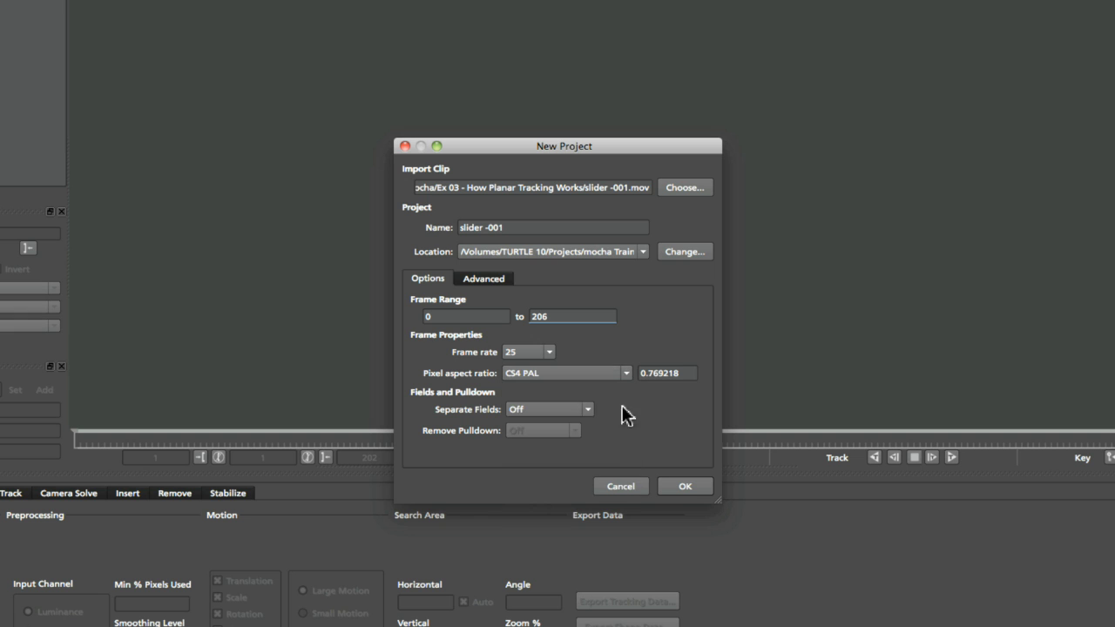
Examine the available pixel aspect ratio presets, comparing the PAL, NTSC, CS4 and HD entries and keeping CS4 PAL.
click(626, 376)
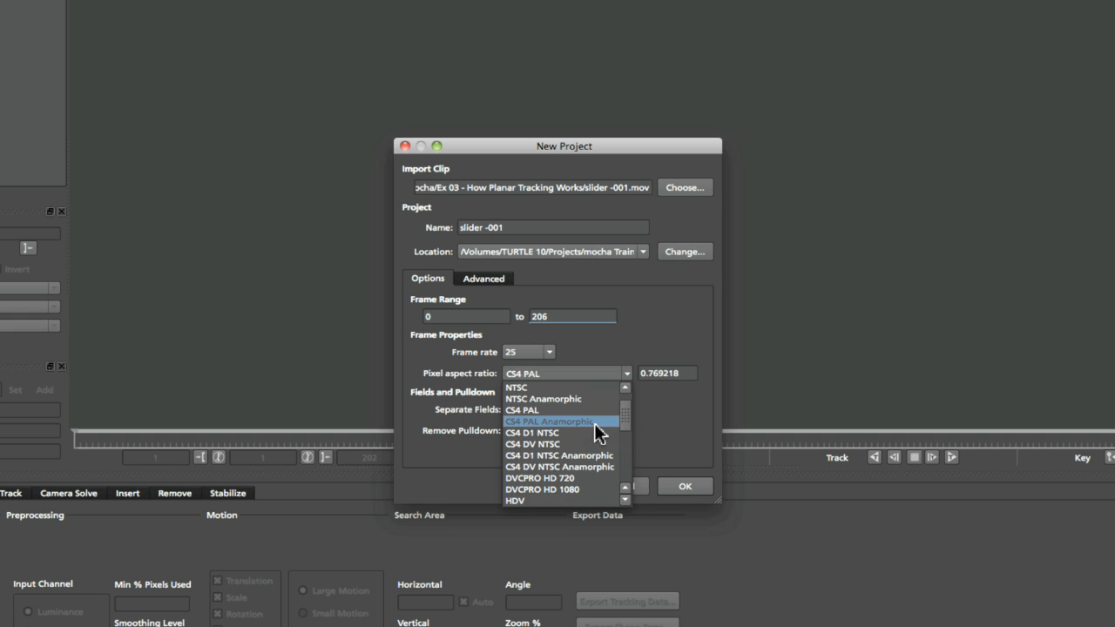
scroll(624, 418, up, 2)
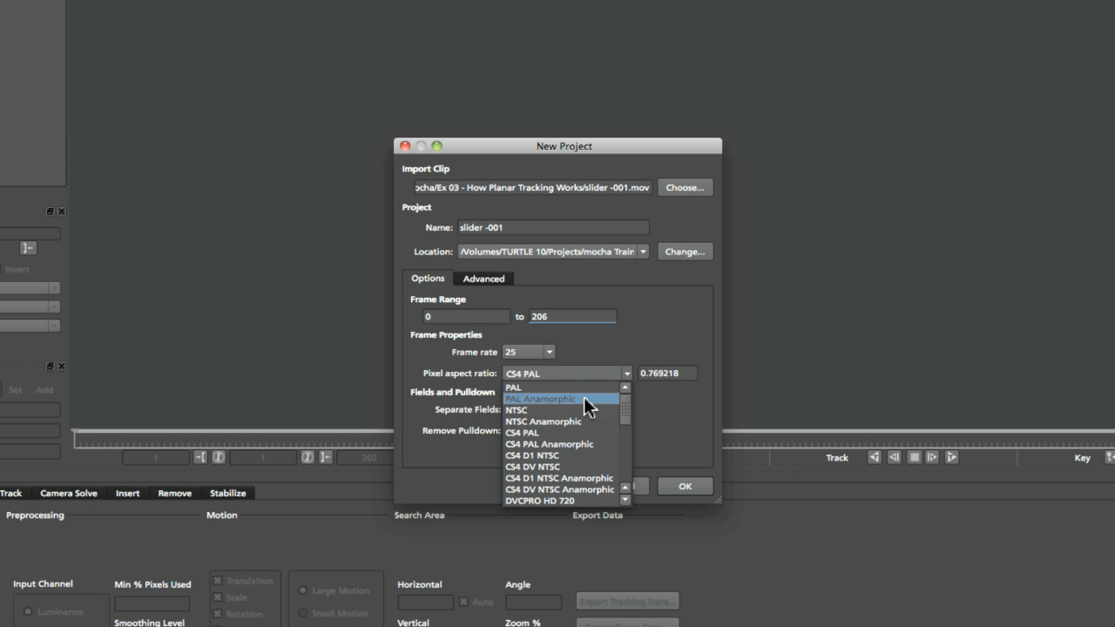
scroll(627, 416, down, 3)
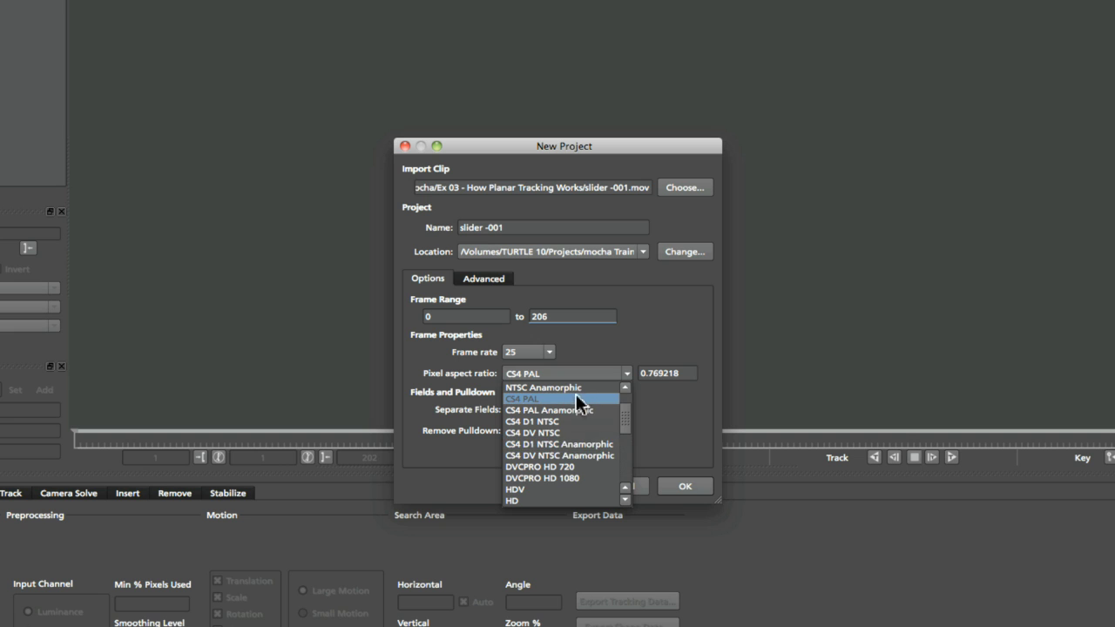
click(605, 400)
click(611, 371)
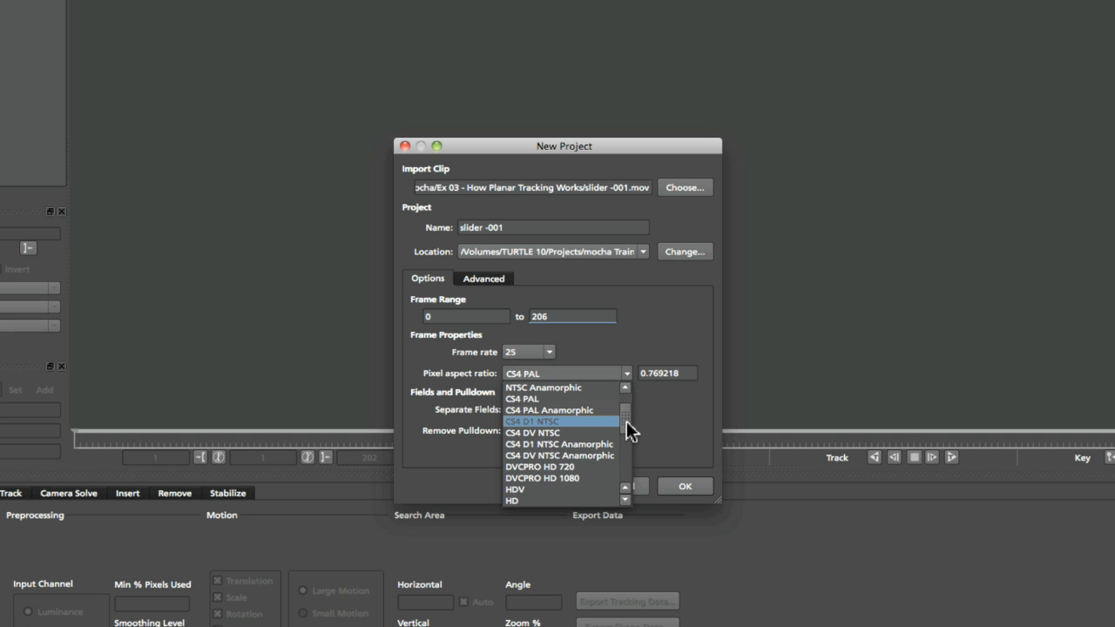
scroll(628, 427, up, 1)
scroll(628, 427, down, 3)
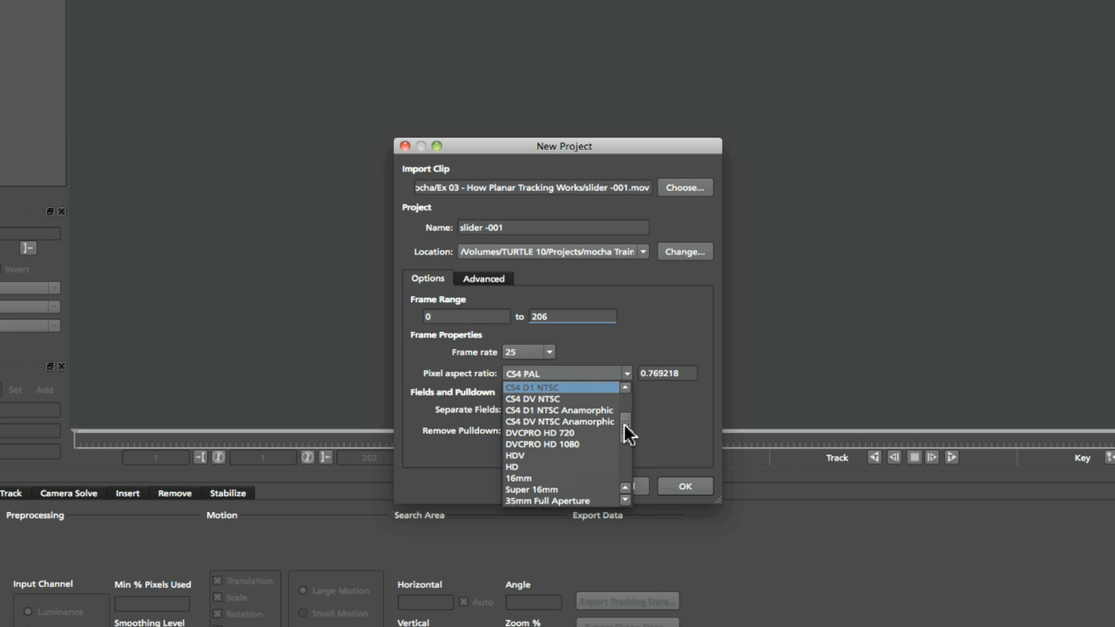
click(642, 406)
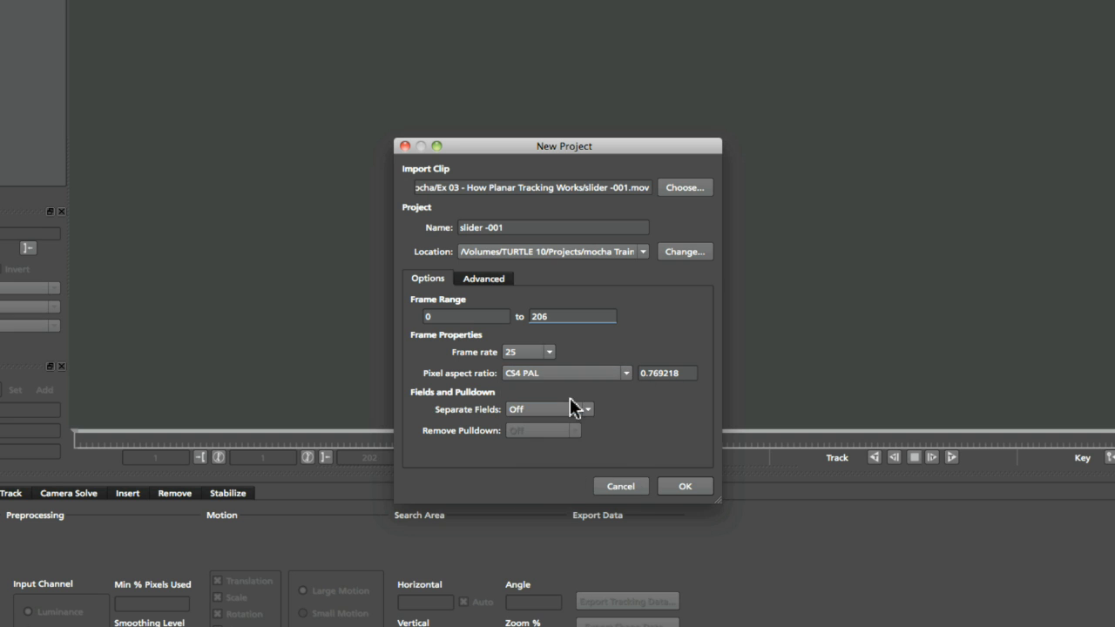
Try the PAL pixel aspect ratio for comparison and switch back to CS4 PAL.
click(619, 374)
click(605, 385)
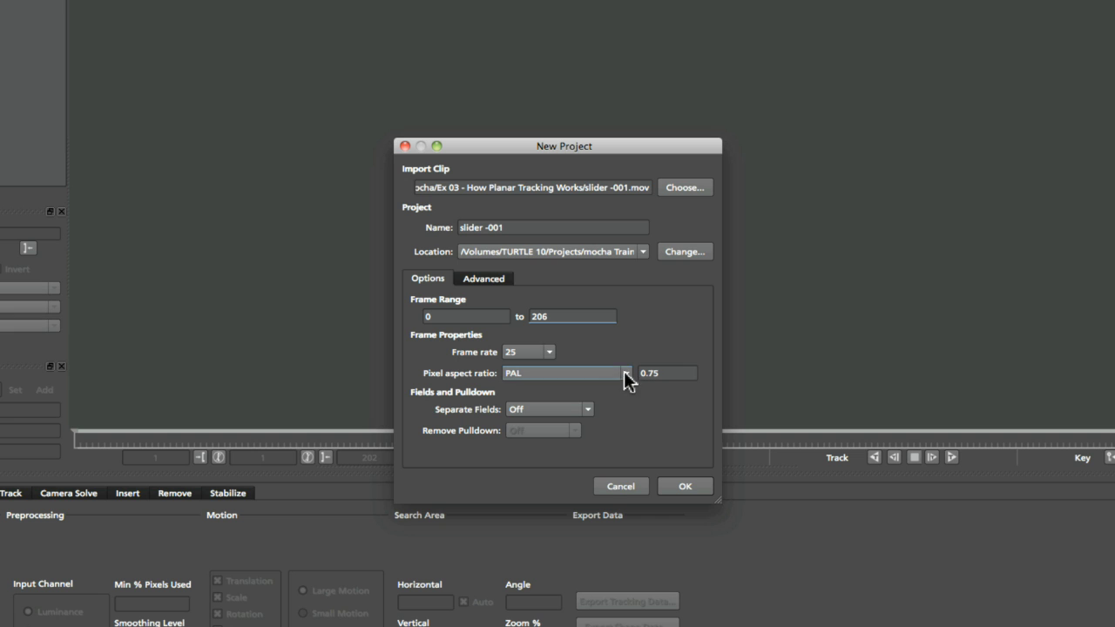
click(625, 372)
click(609, 433)
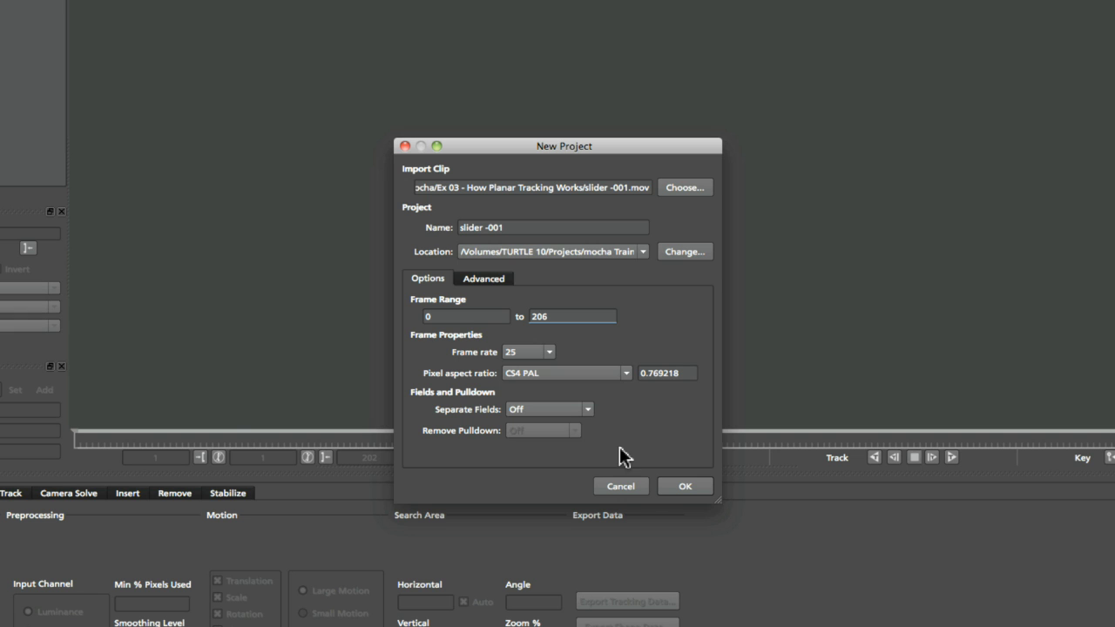
Set the pixel aspect ratio to HD and keep Separate Fields set to Off.
click(601, 373)
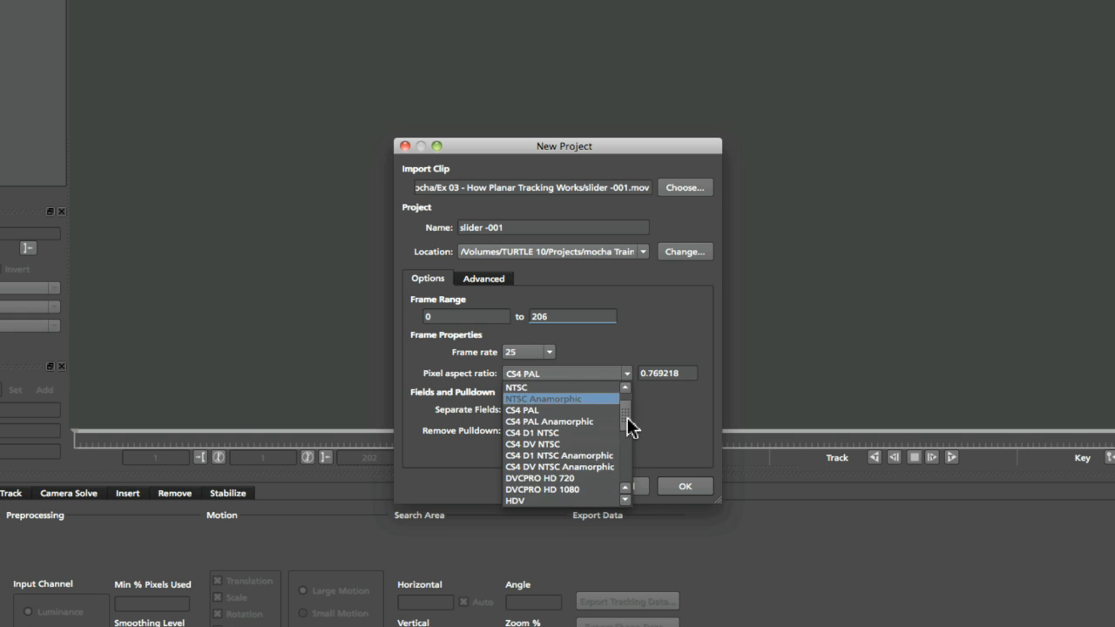
drag(627, 423, 627, 442)
click(563, 434)
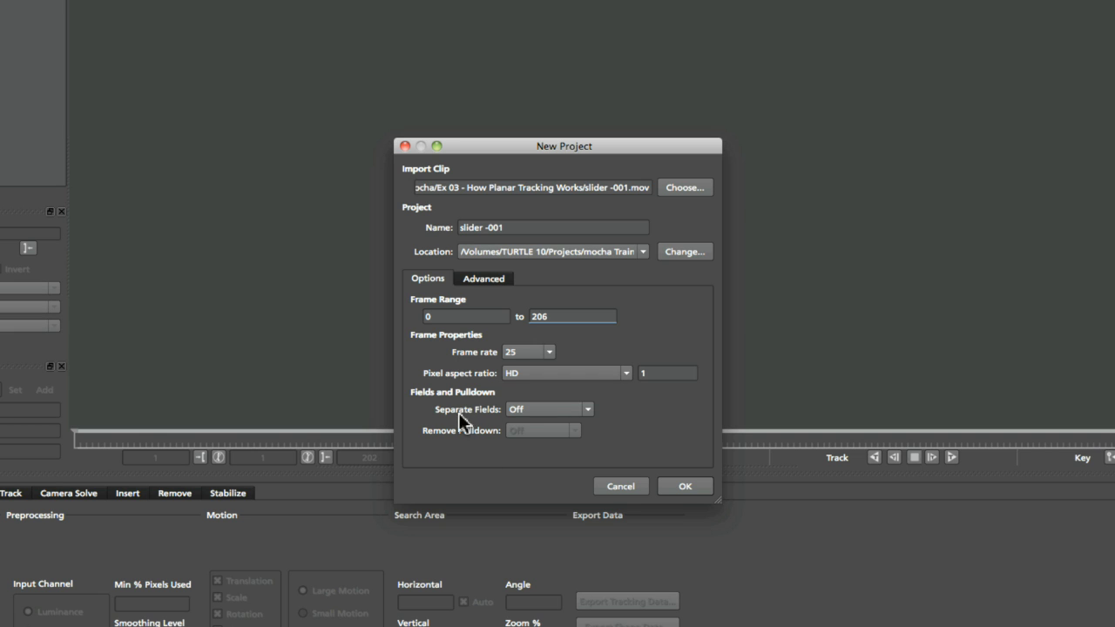
click(583, 406)
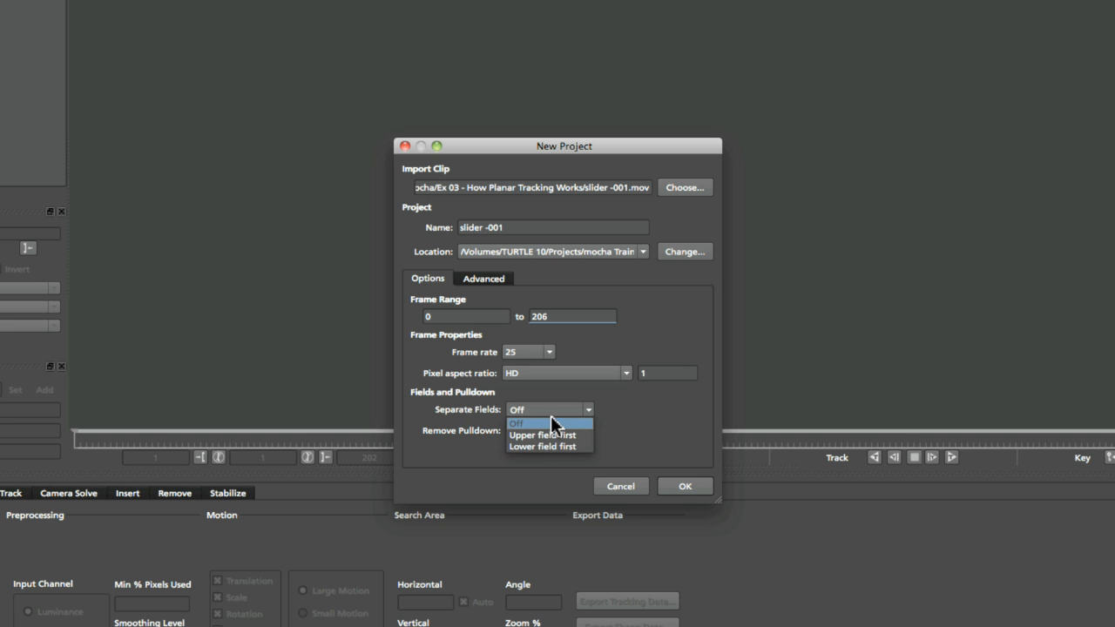
click(521, 422)
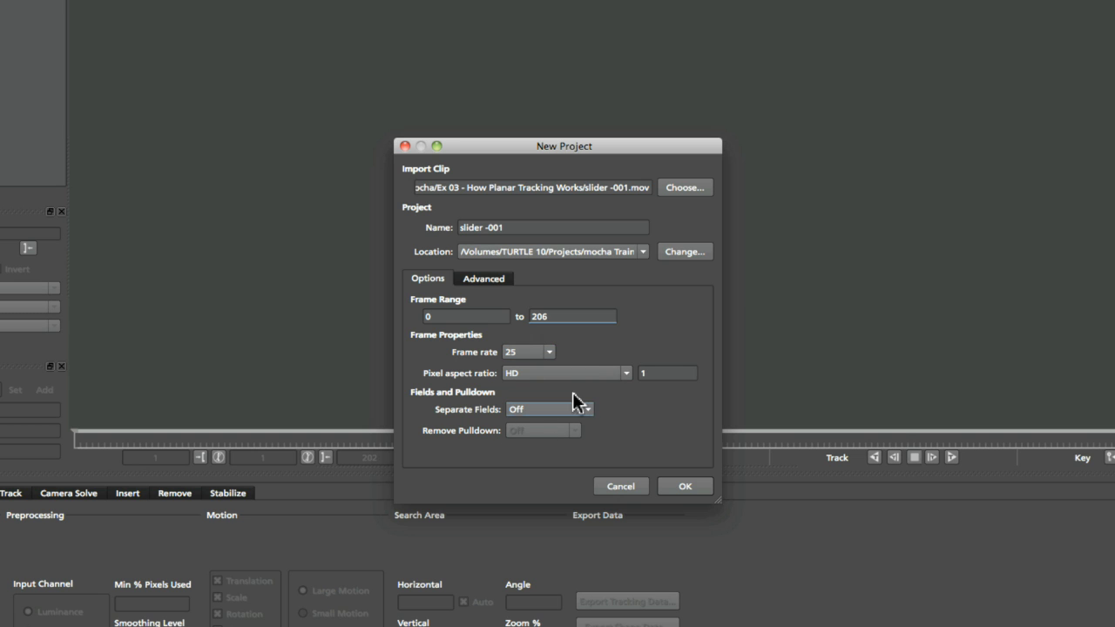
Rename the project as slider -001 001 instead of overwriting the existing project file, and create it.
click(687, 490)
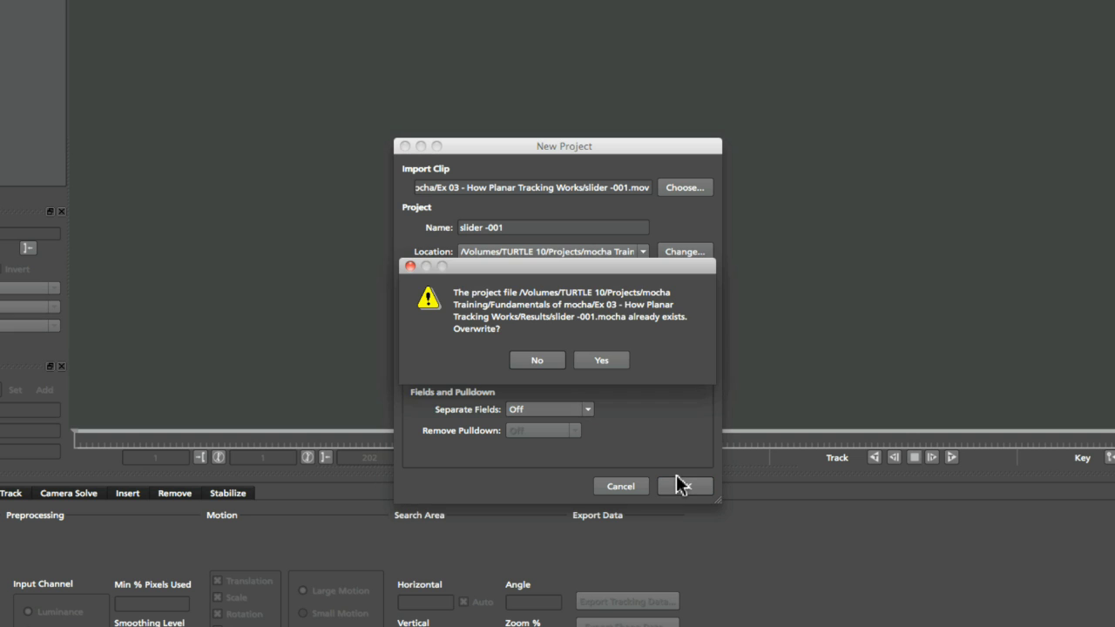
click(550, 367)
click(541, 227)
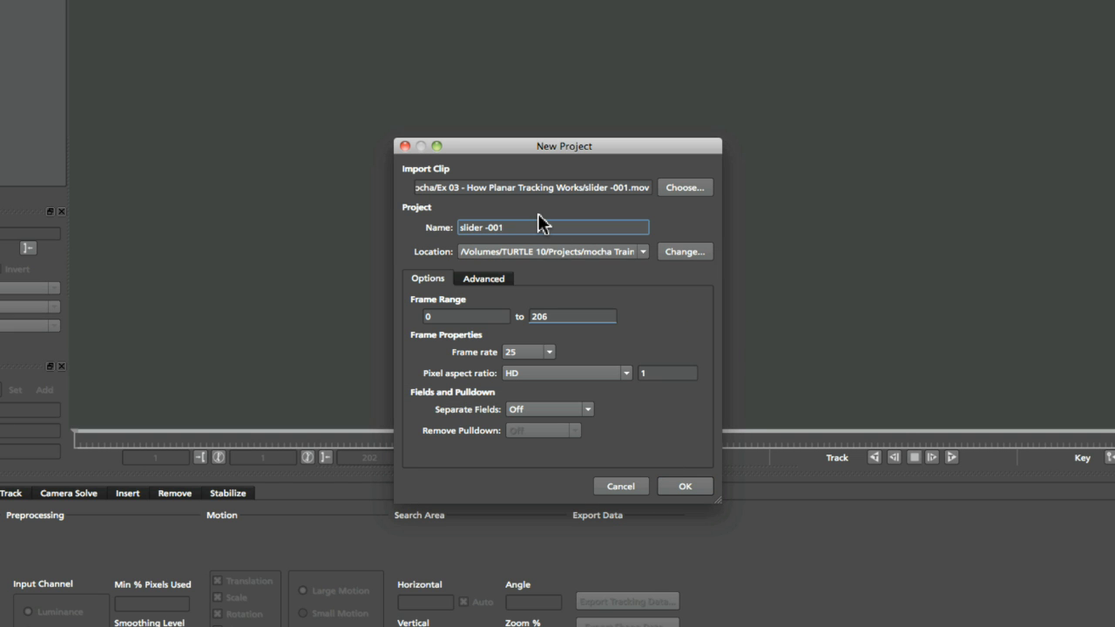
text(002)
click(684, 486)
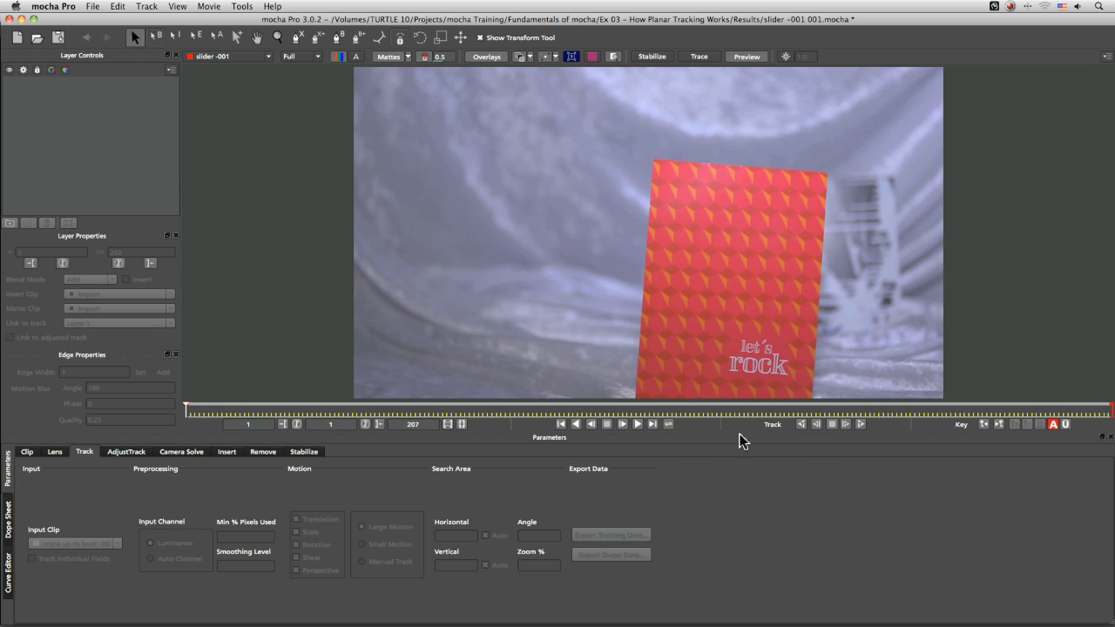
Play the clip to review the camera move, stop playback and return to frame 1.
click(622, 425)
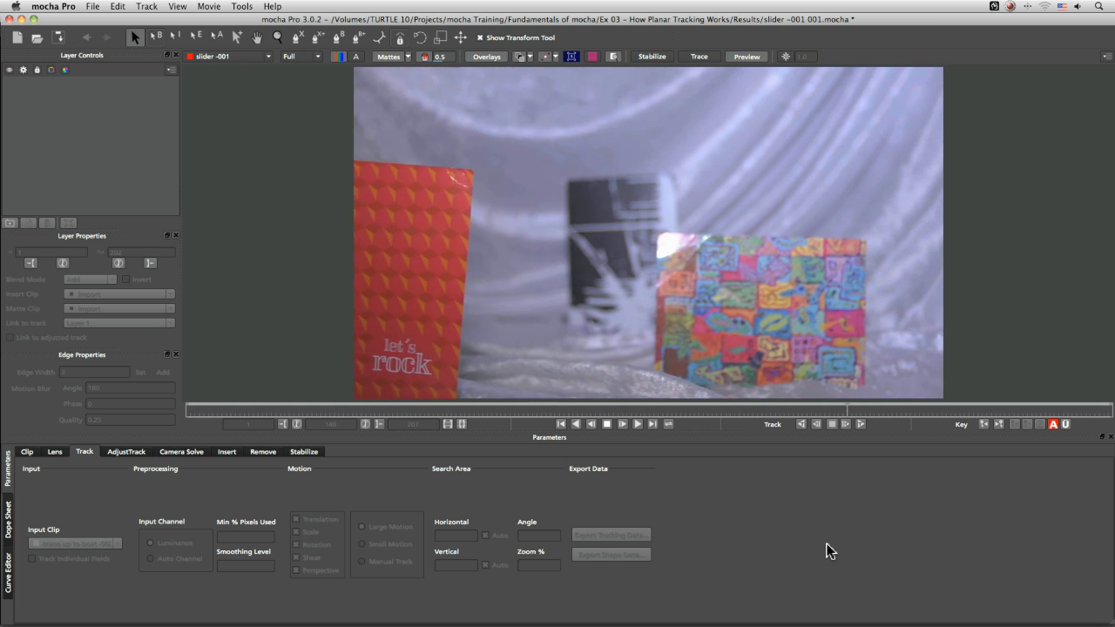
click(607, 424)
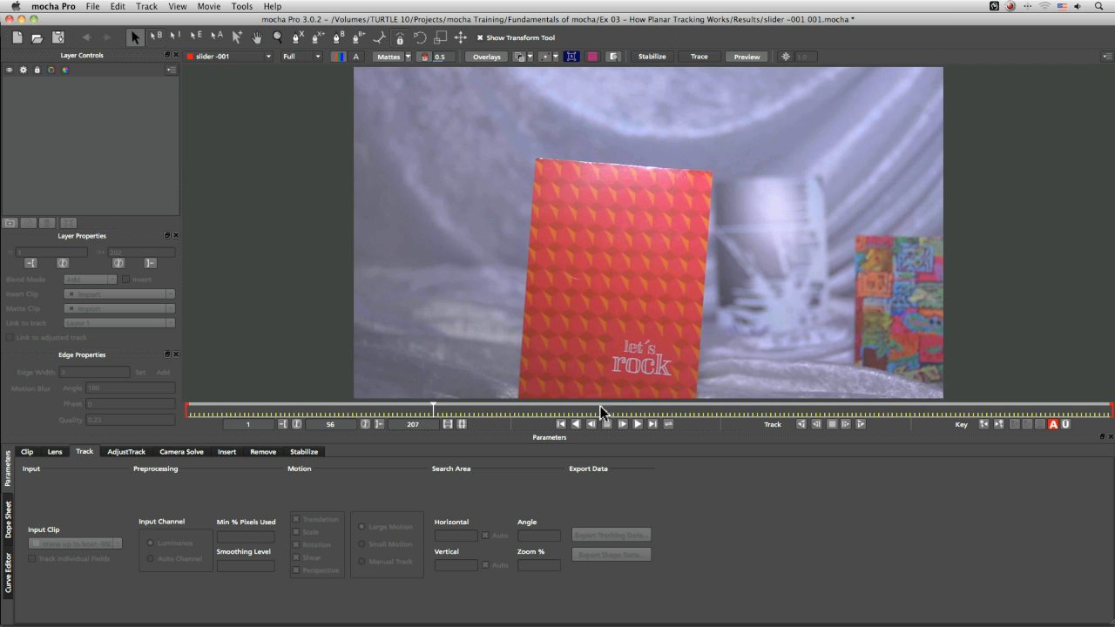
drag(429, 413, 194, 391)
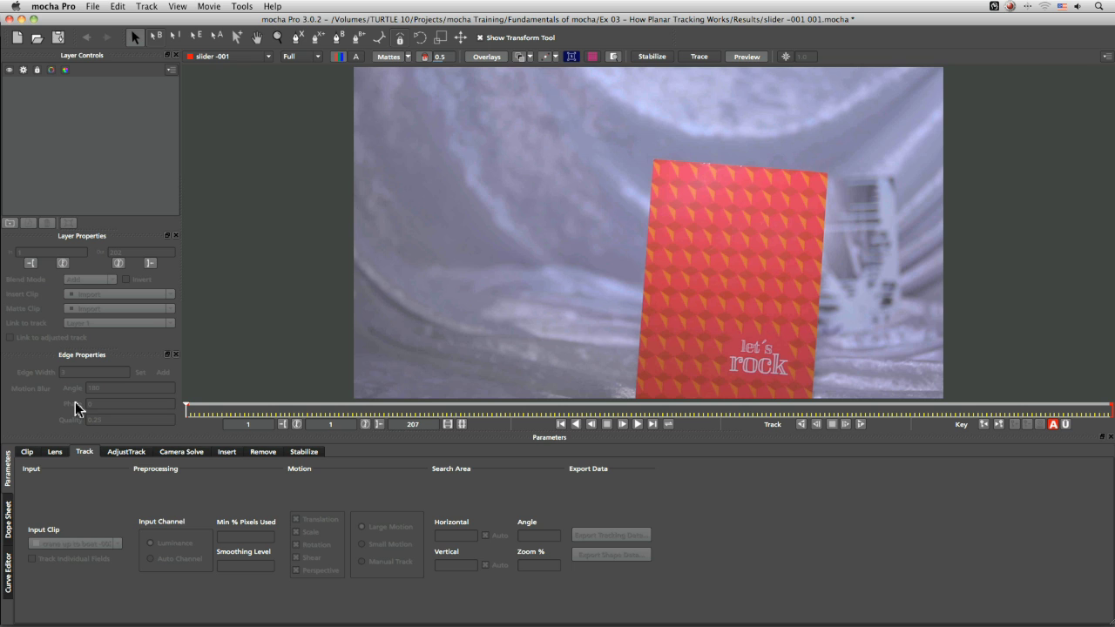
Draw a small four-point X-Spline around a patch of pattern near the red card's upper-left corner.
click(294, 41)
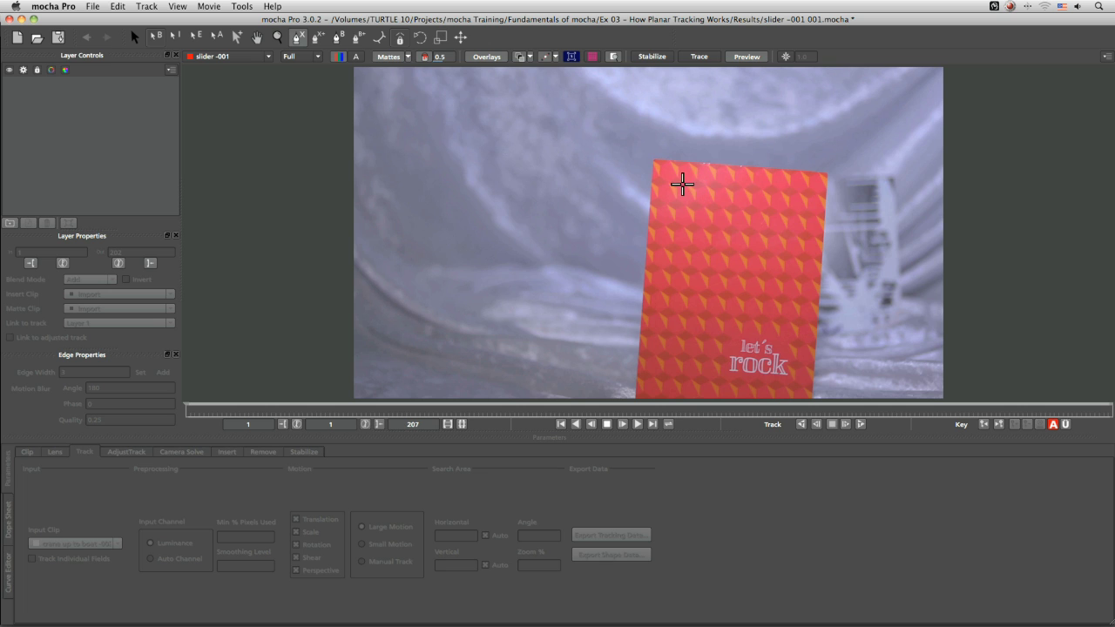
drag(677, 180, 673, 210)
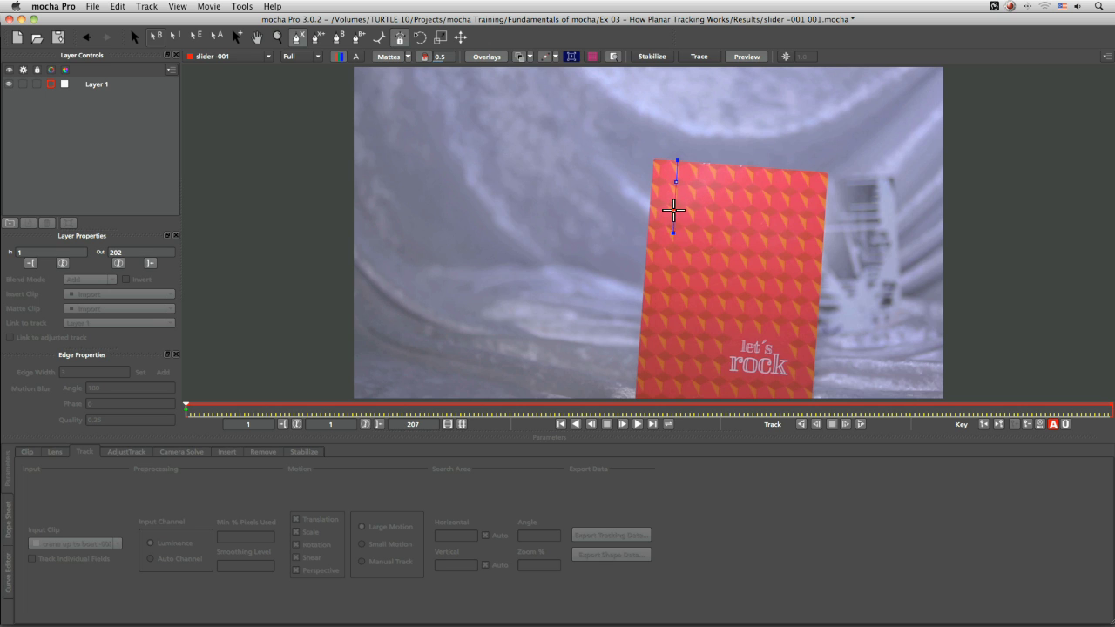
click(700, 209)
click(700, 183)
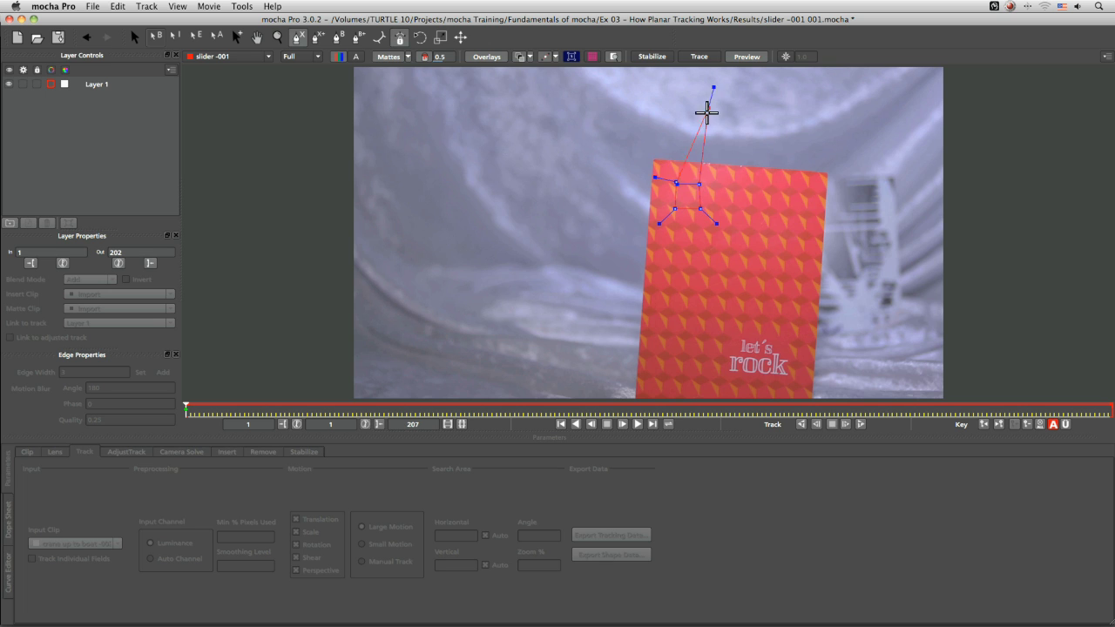
right_click(715, 197)
mouse_move(705, 191)
mouse_down()
mouse_move(706, 180)
mouse_move(714, 214)
mouse_move(696, 199)
mouse_move(671, 206)
mouse_move(673, 178)
mouse_move(708, 179)
mouse_up()
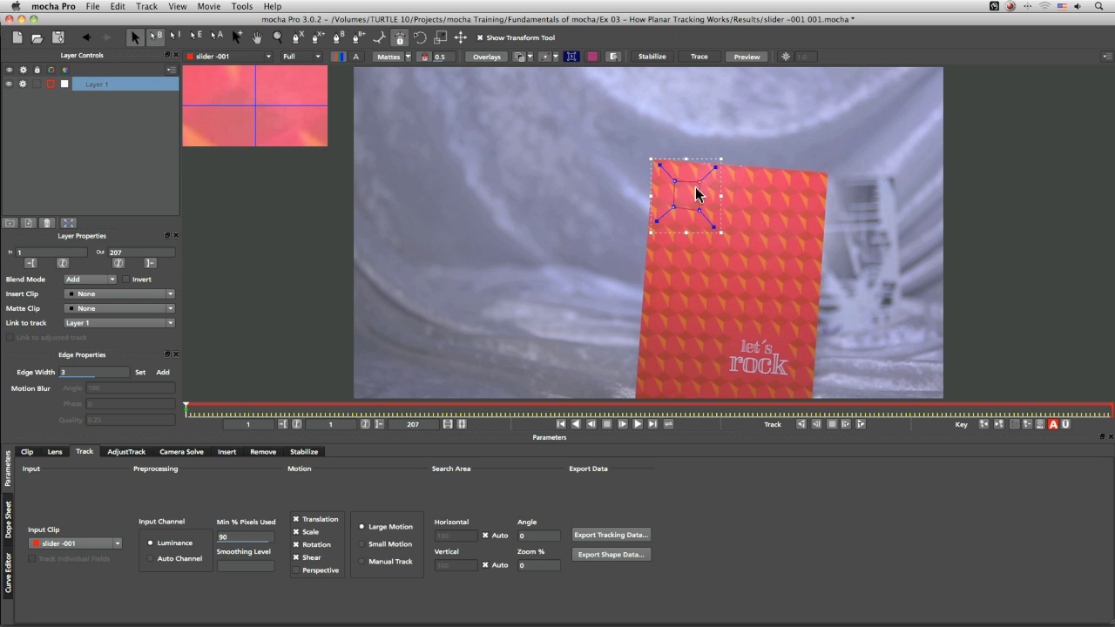
Set the timeline's in point at frame 44.
key(x)
scroll(704, 246, up, 3)
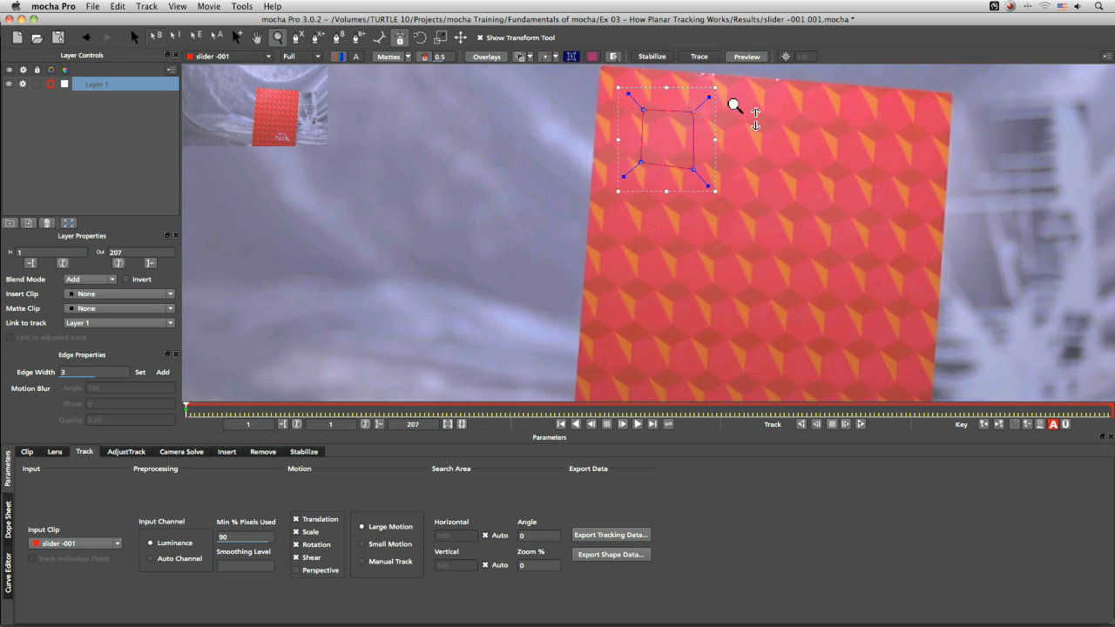
drag(737, 107, 674, 244)
key(s)
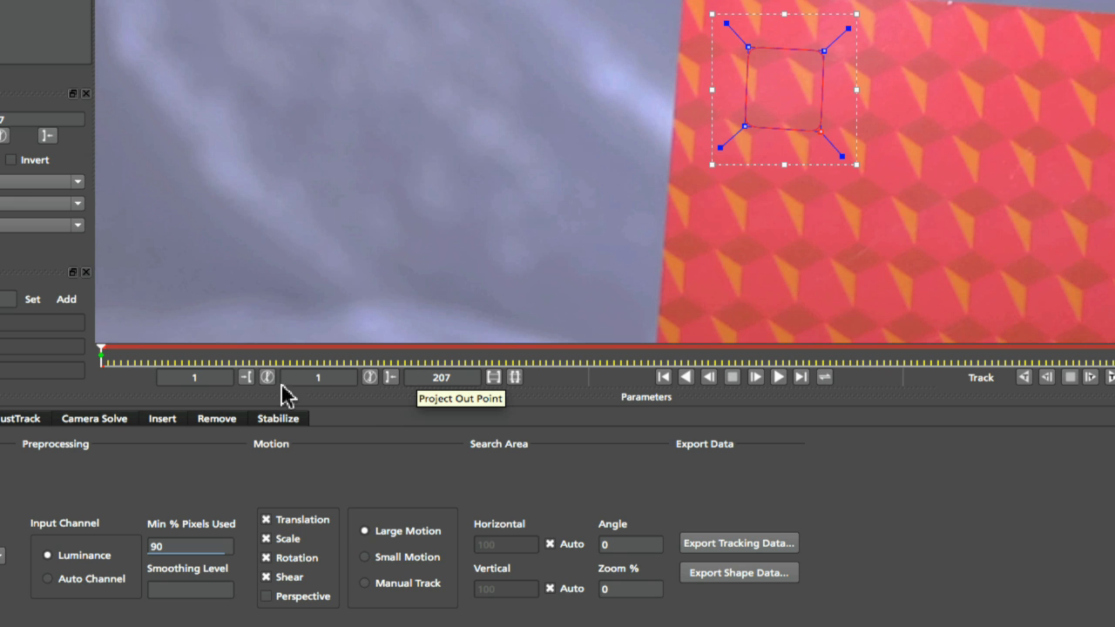
drag(122, 362, 280, 365)
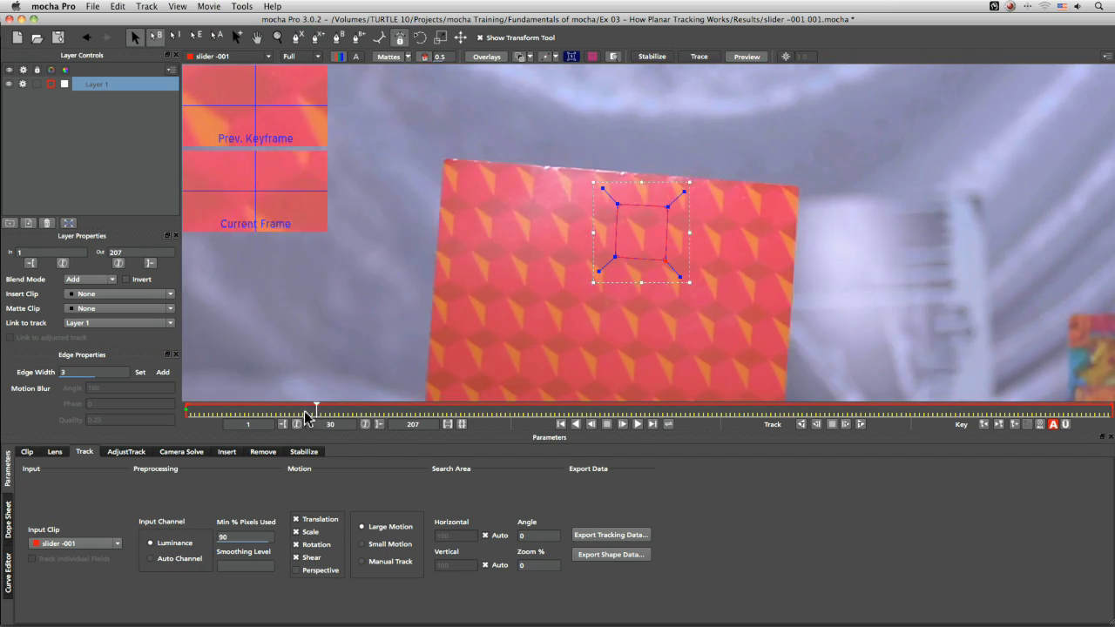
drag(306, 417, 379, 406)
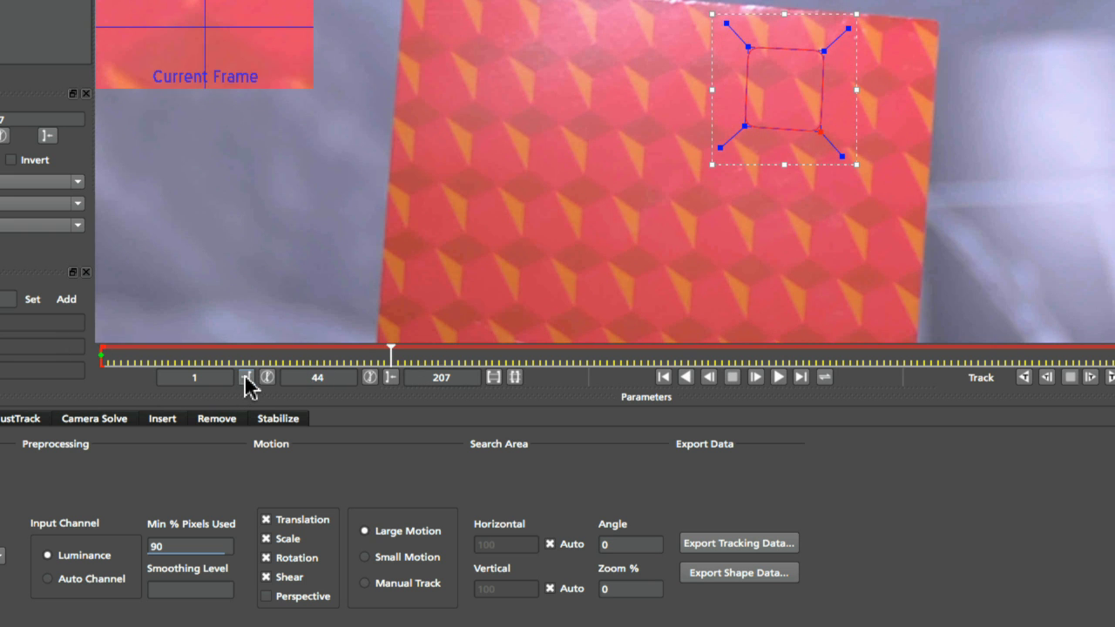
click(246, 377)
Set the timeline's out point at frame 95, scrub through that range, and zoom the timeline to the full frame range.
mouse_move(470, 355)
mouse_down()
mouse_move(458, 356)
mouse_move(734, 360)
mouse_up()
click(480, 356)
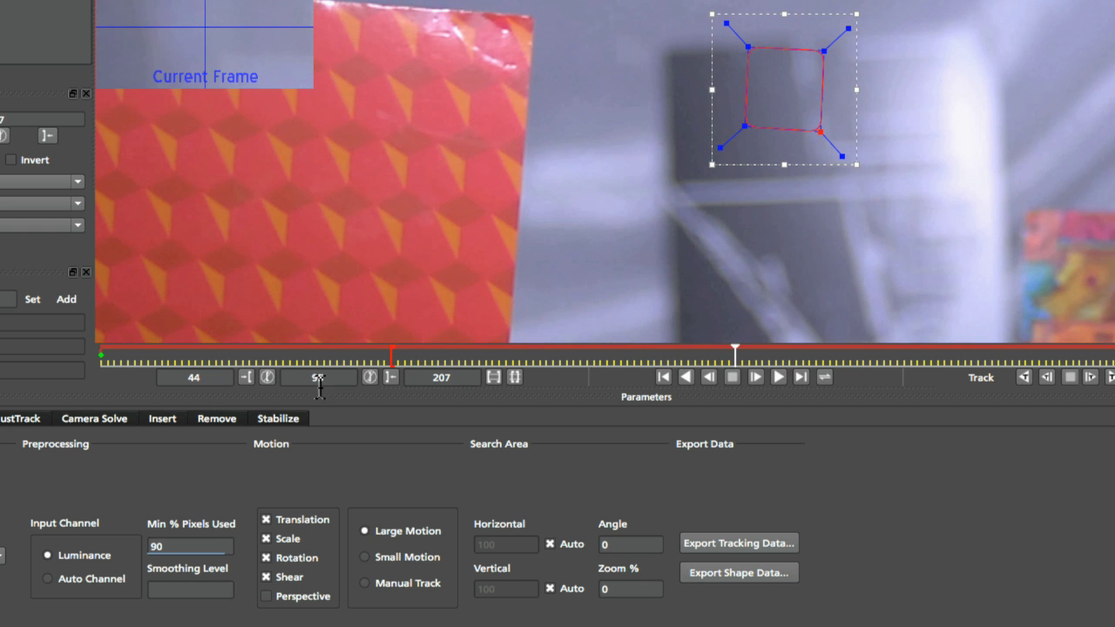
click(390, 377)
click(655, 360)
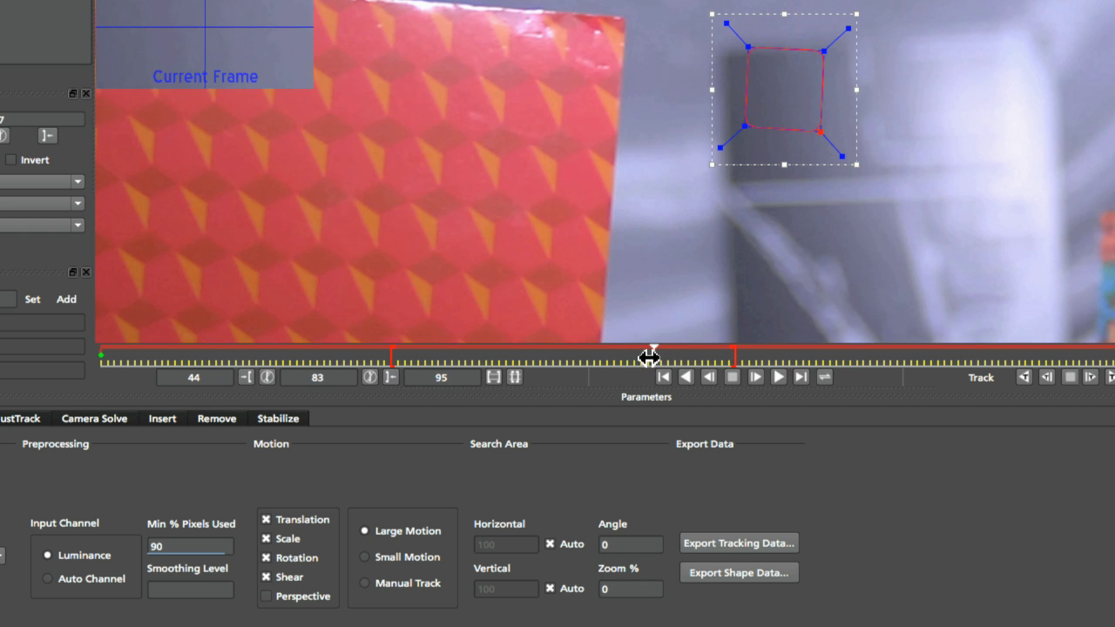
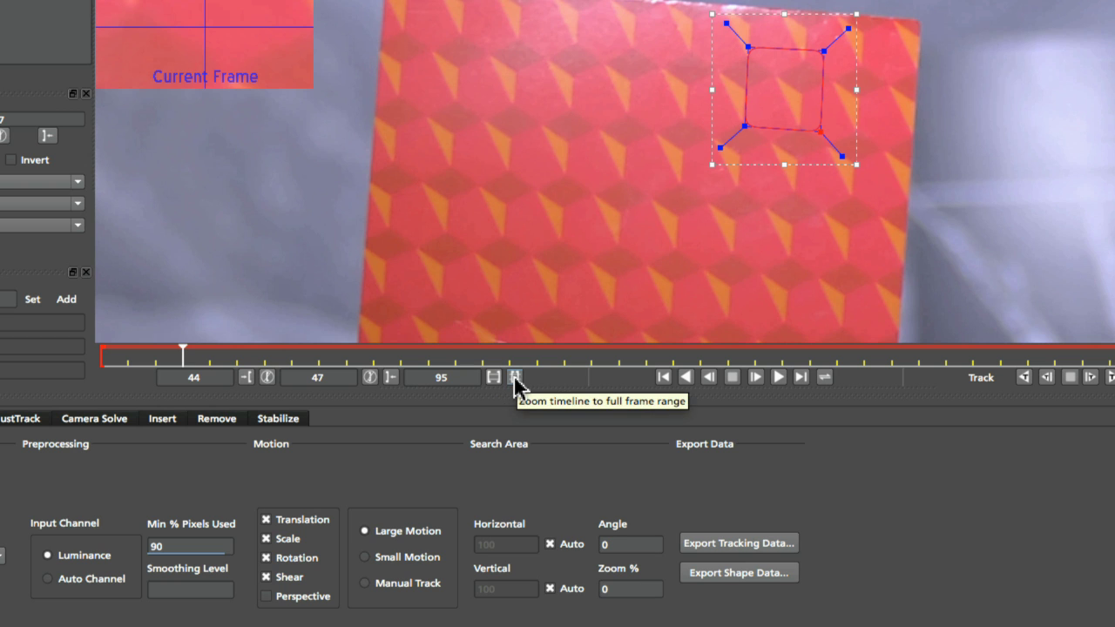
click(516, 379)
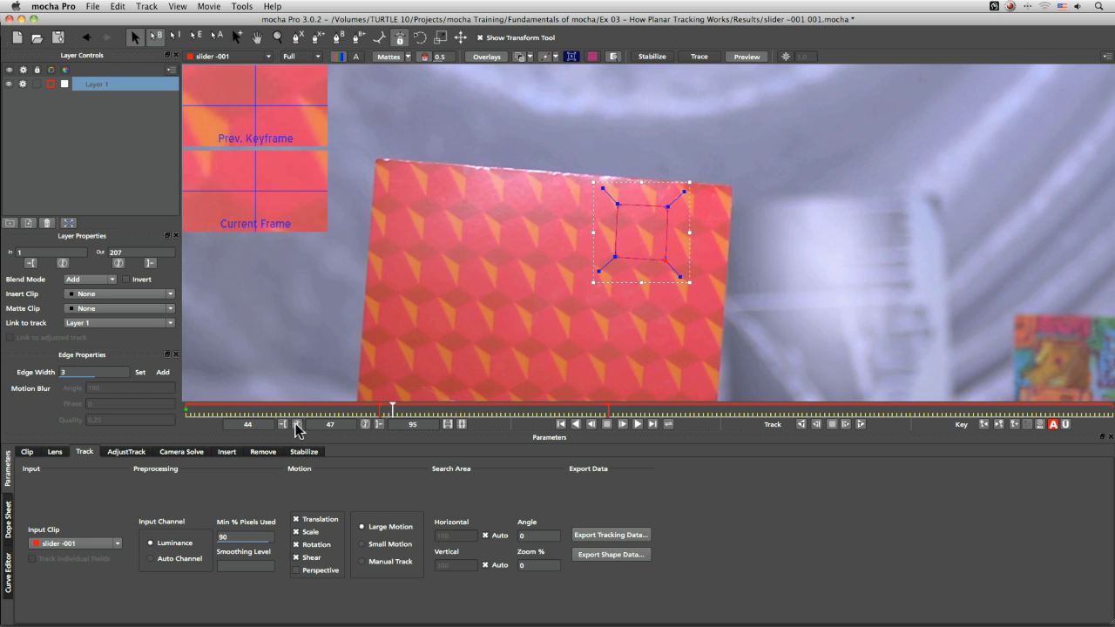
Reset the timeline's in and out points to frames 1 and 207, and return to frame 1.
click(296, 424)
click(561, 425)
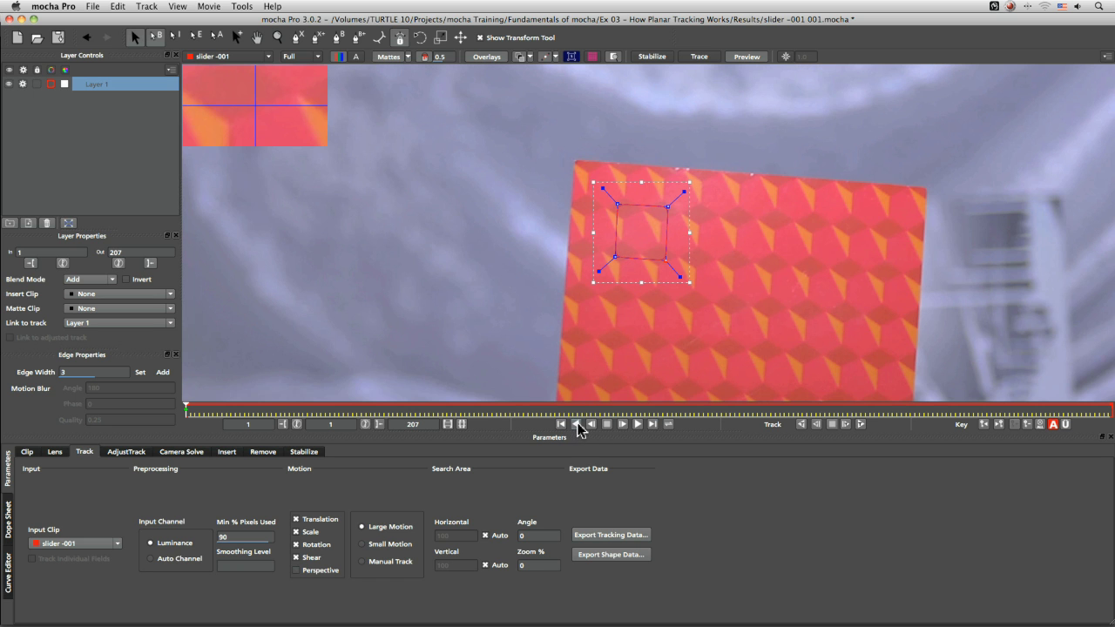
Step backwards and forwards through the clip, ending on the last frame.
click(590, 426)
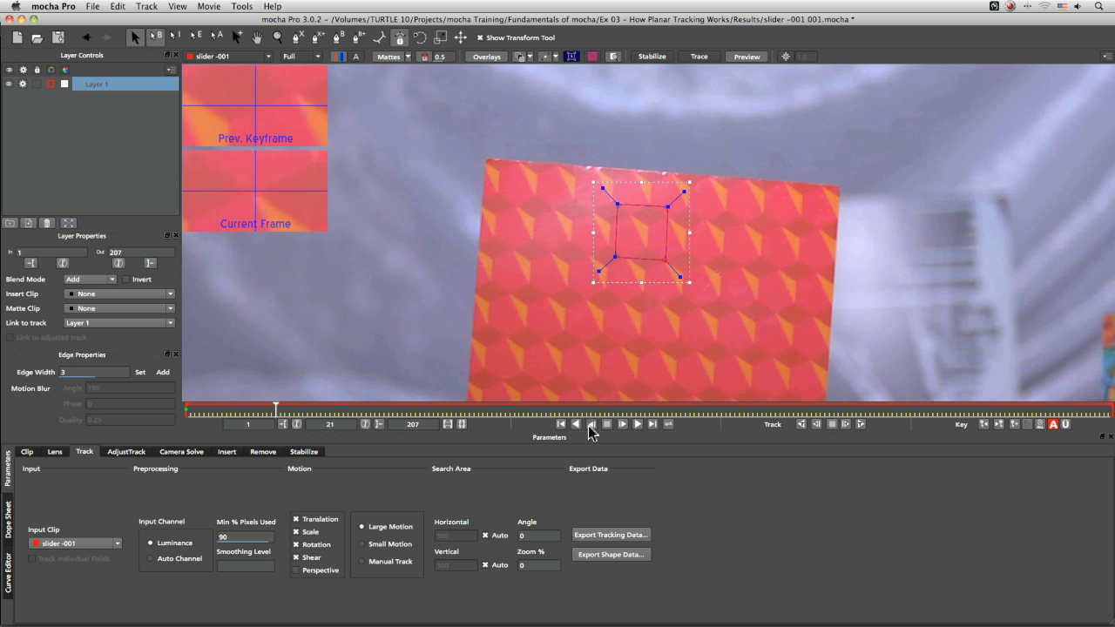
click(624, 425)
click(653, 424)
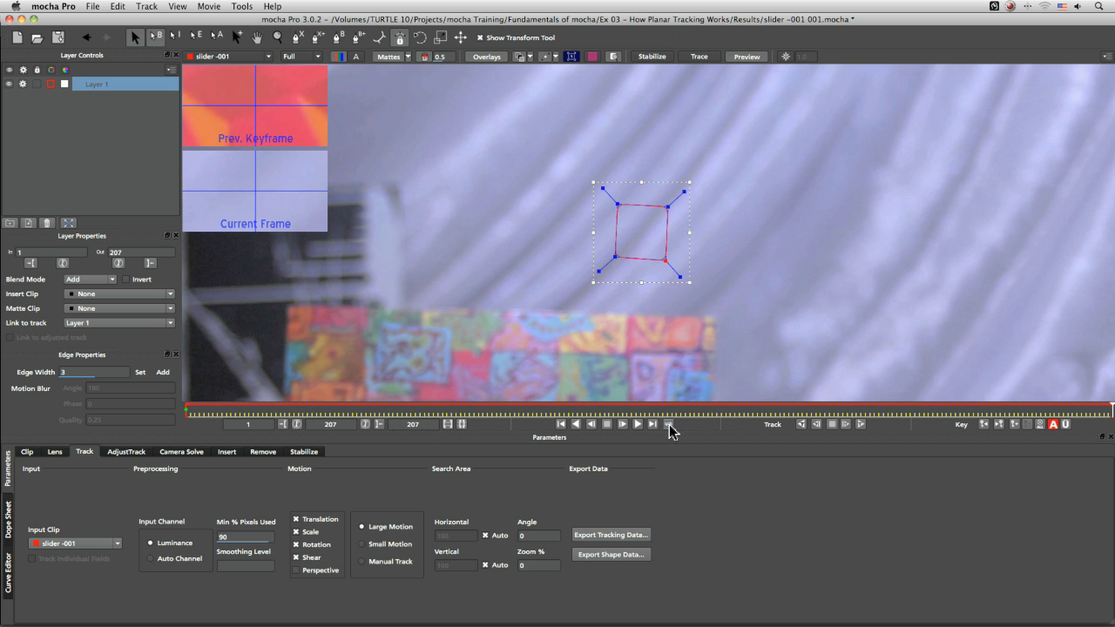
Play the clip with different loop modes, stop playback and return to frame 1.
click(636, 424)
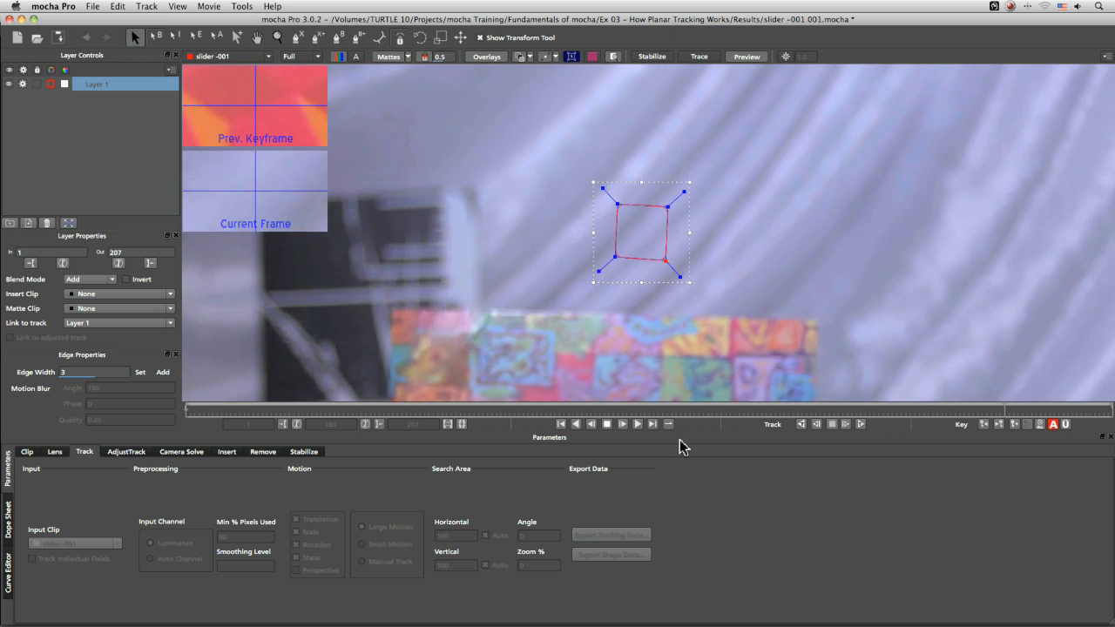
click(668, 424)
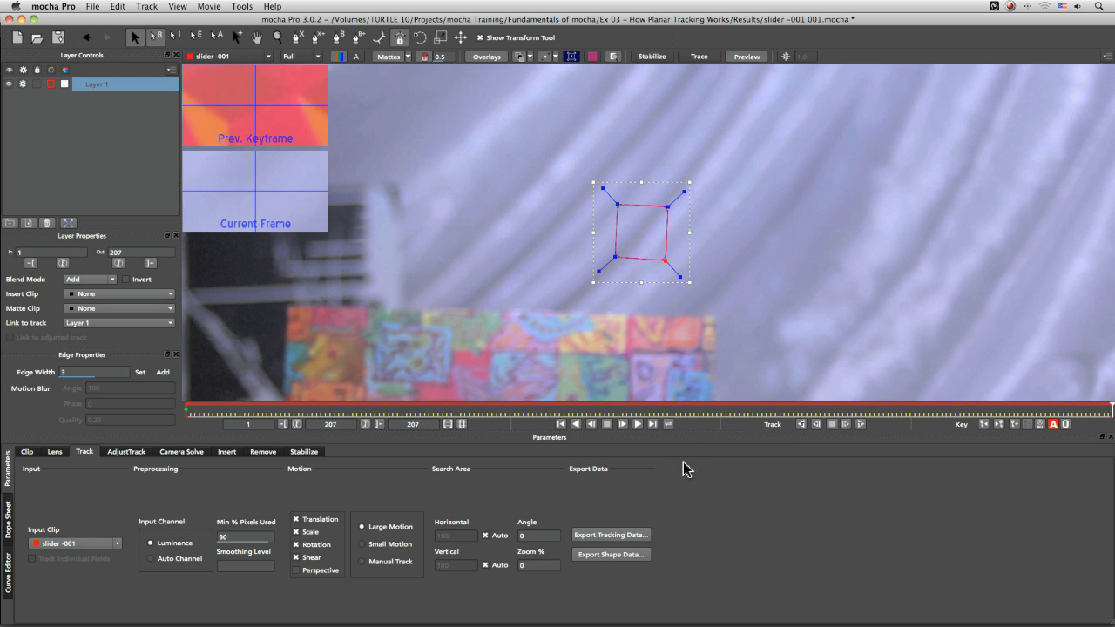
click(637, 424)
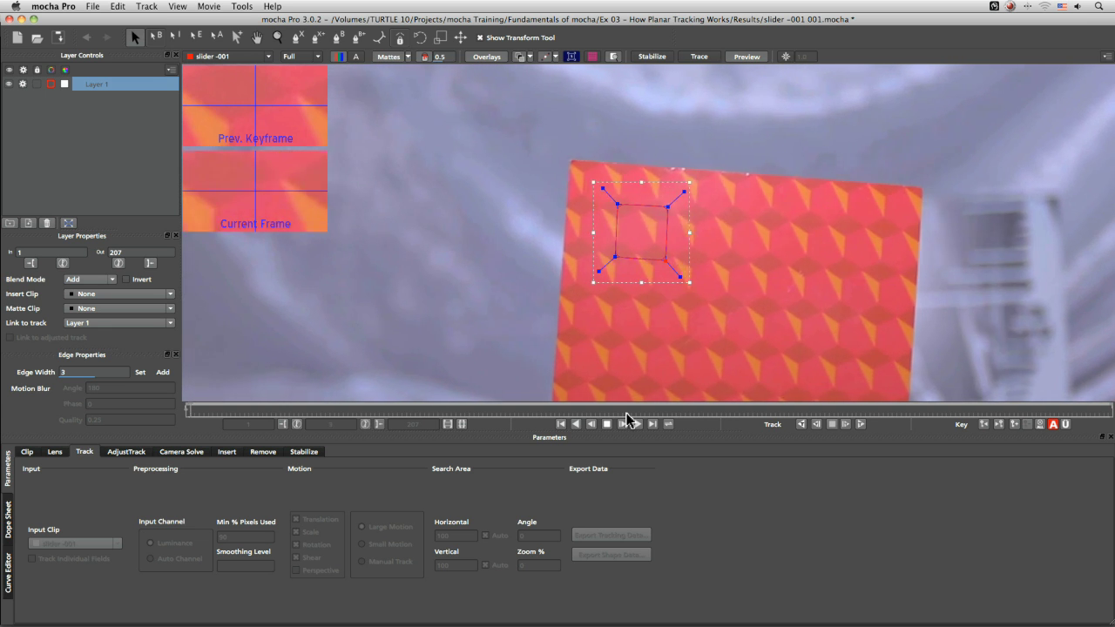
key(space)
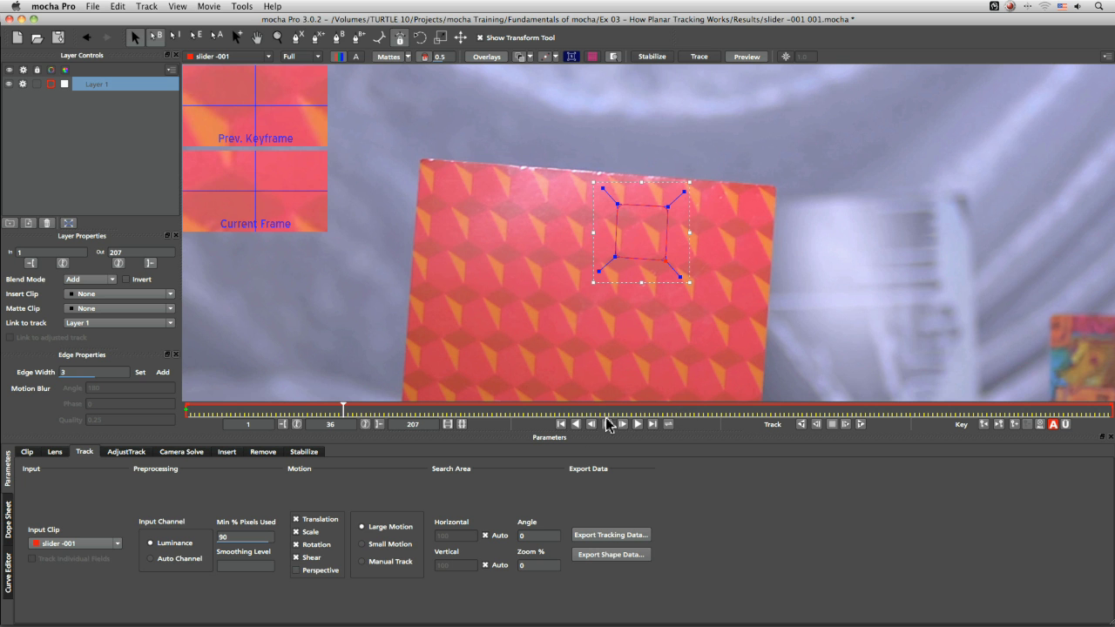
drag(340, 408, 119, 393)
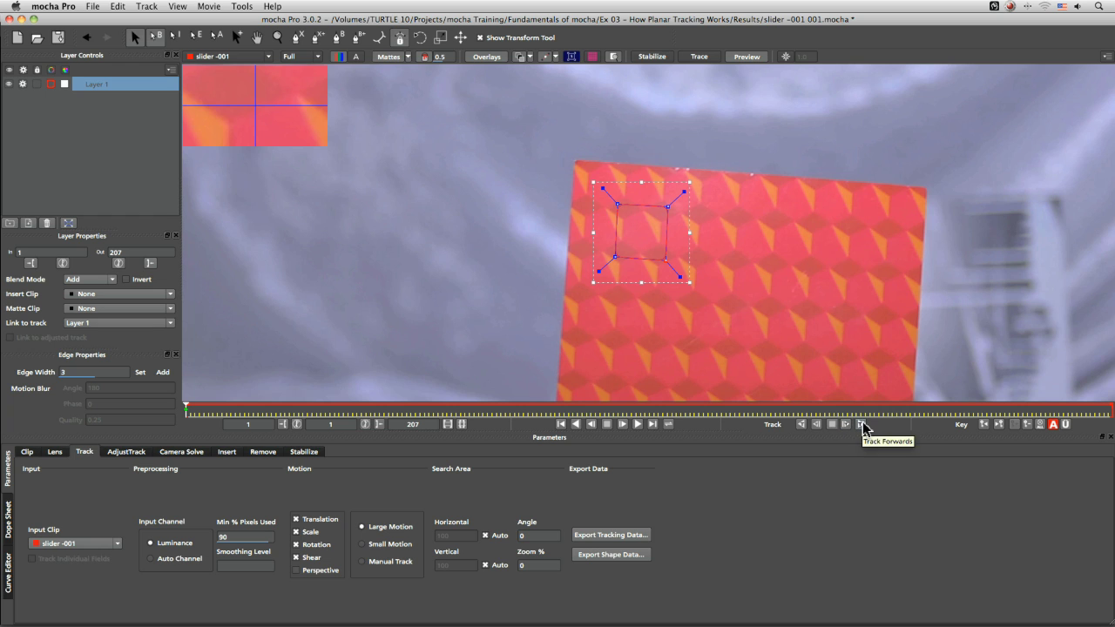
Track the spline's layer forwards from frame 1, stop the tracking at frame 46, and return to frame 1.
key(t)
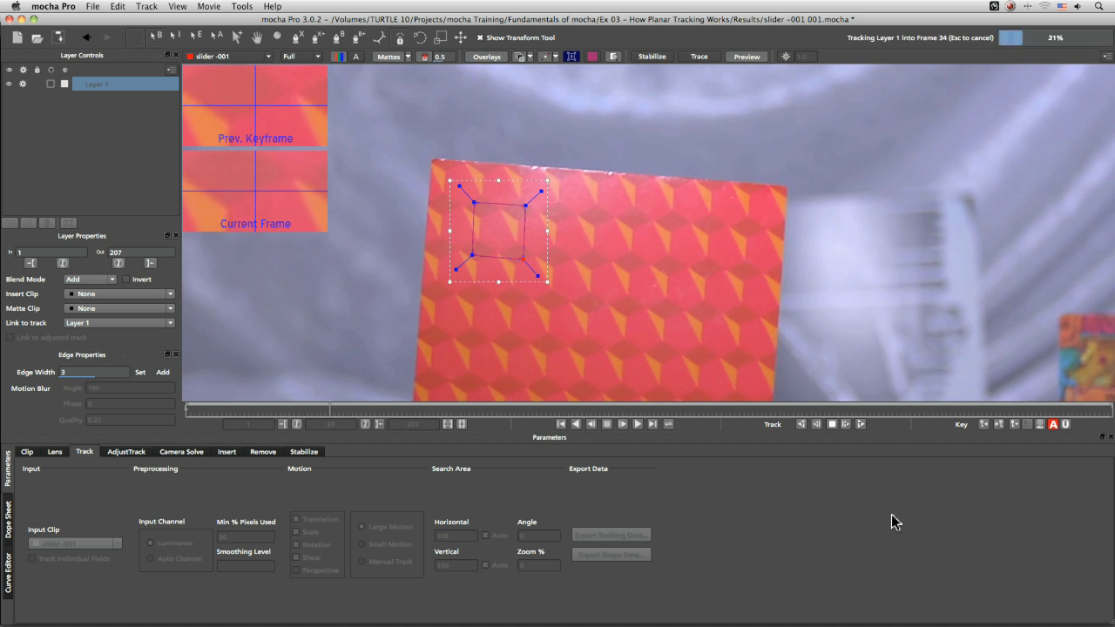
click(831, 424)
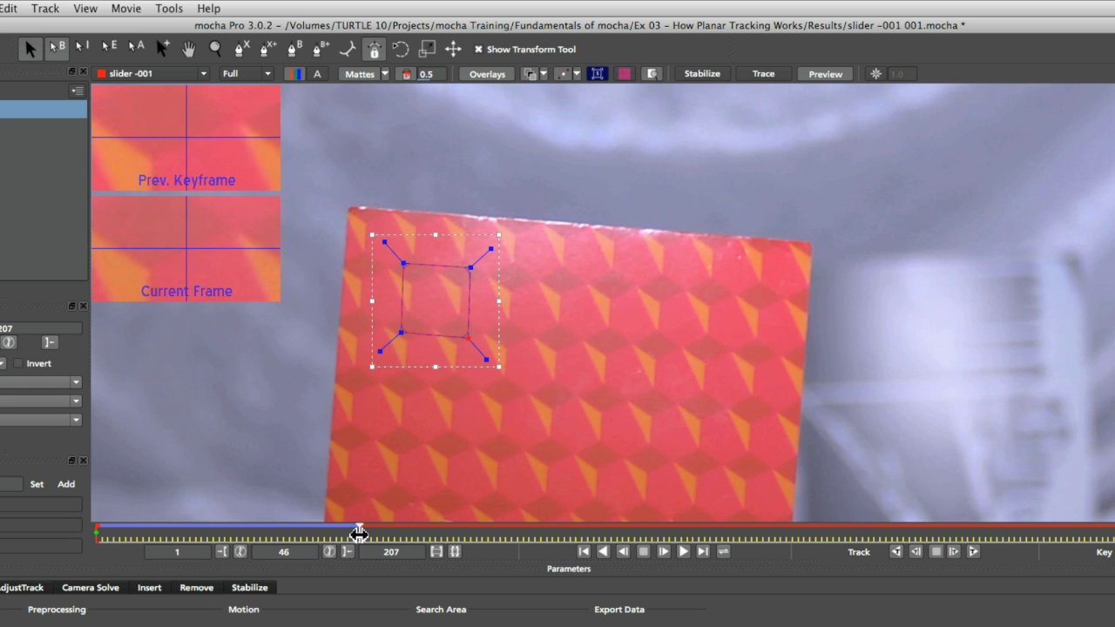
drag(357, 532, 24, 557)
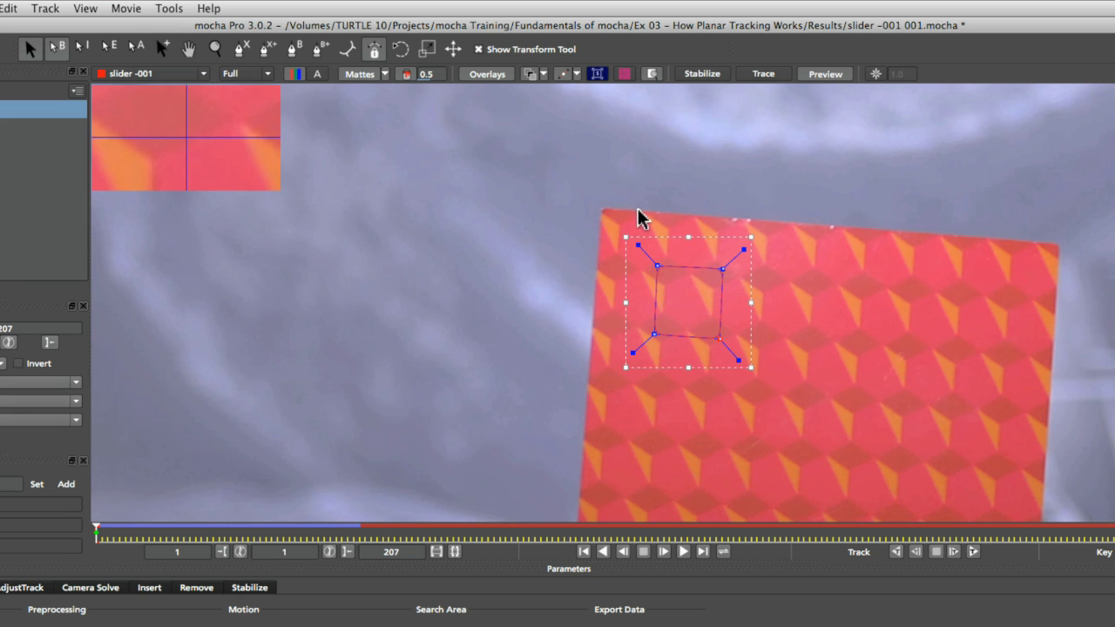
Show the layer's planar surface and align its two upper corners with the upper corners of the red card.
click(599, 75)
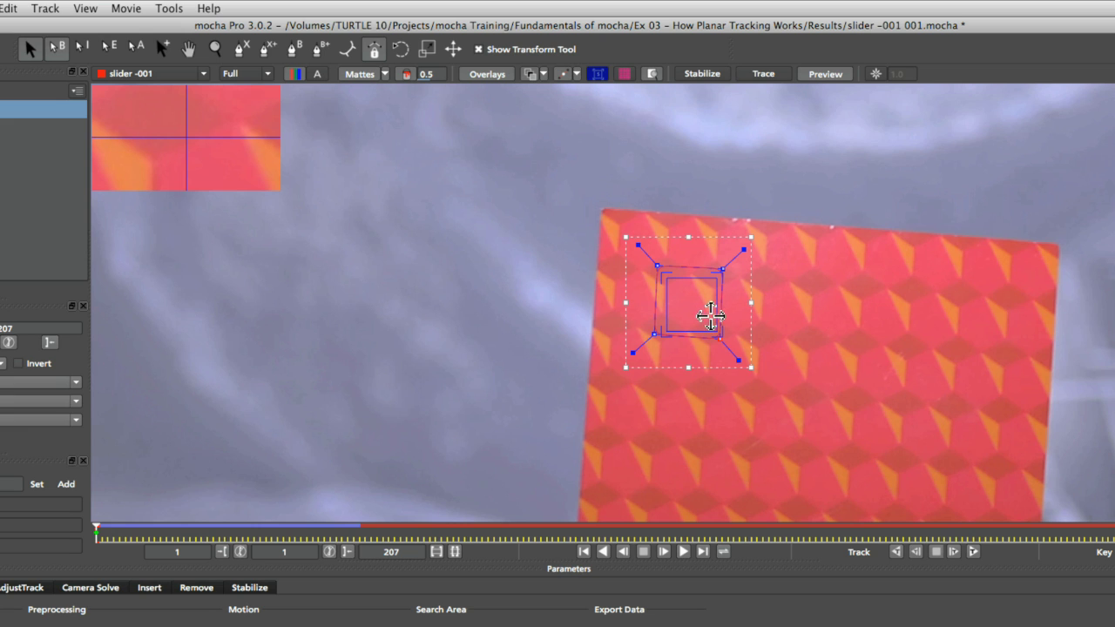
drag(665, 276, 601, 207)
drag(720, 272, 1059, 242)
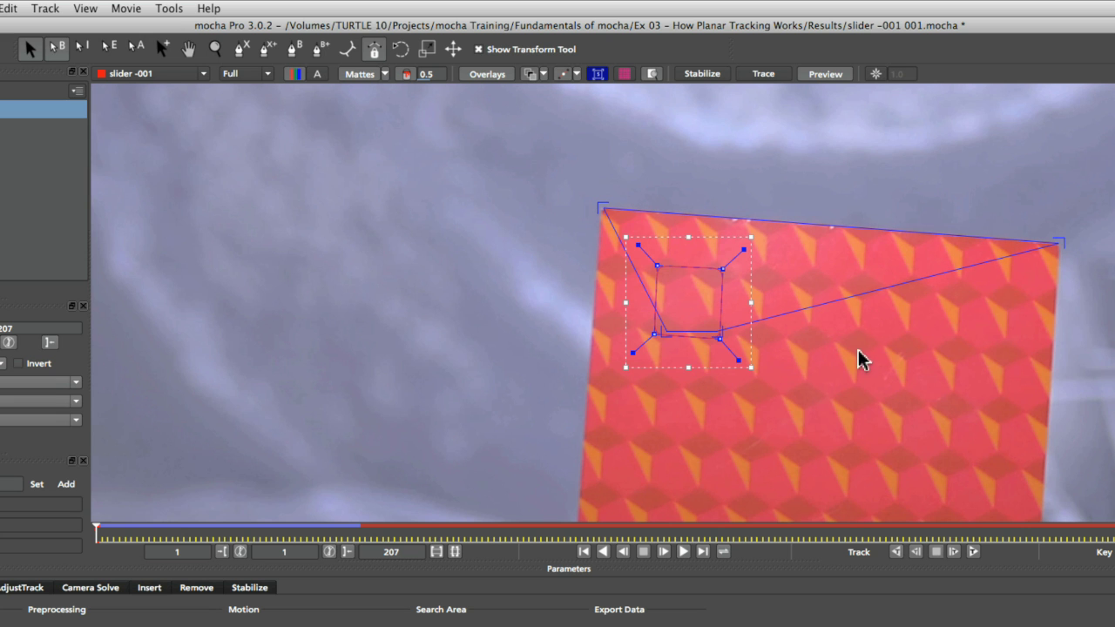
Align the planar surface's two lower corners with the lower corners of the red card.
key(x)
scroll(866, 398, down, 4)
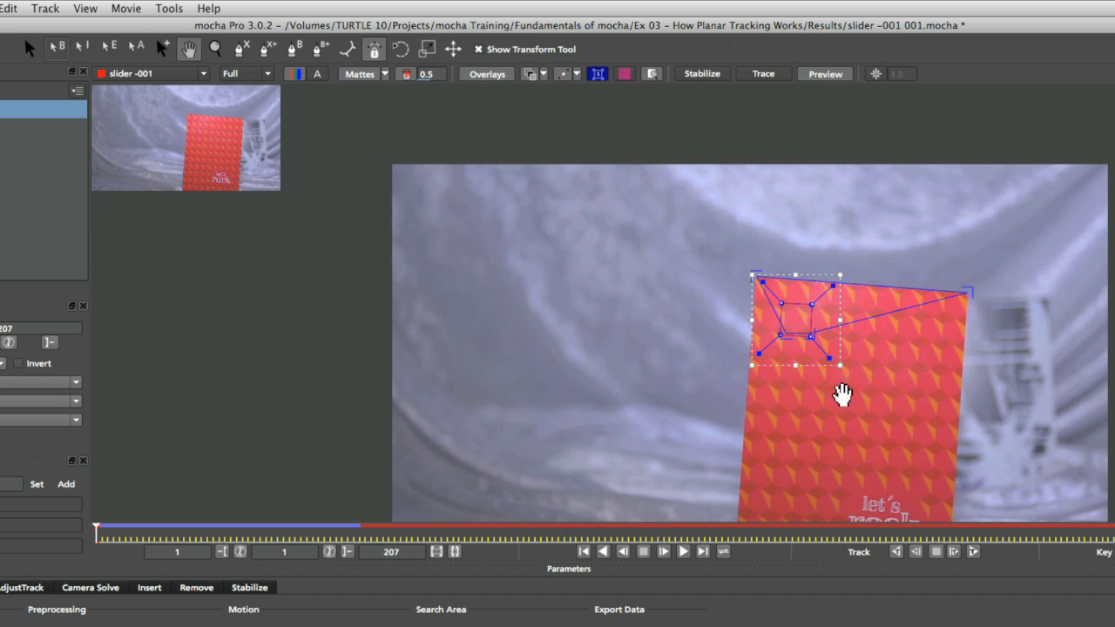
drag(846, 391, 573, 242)
key(x)
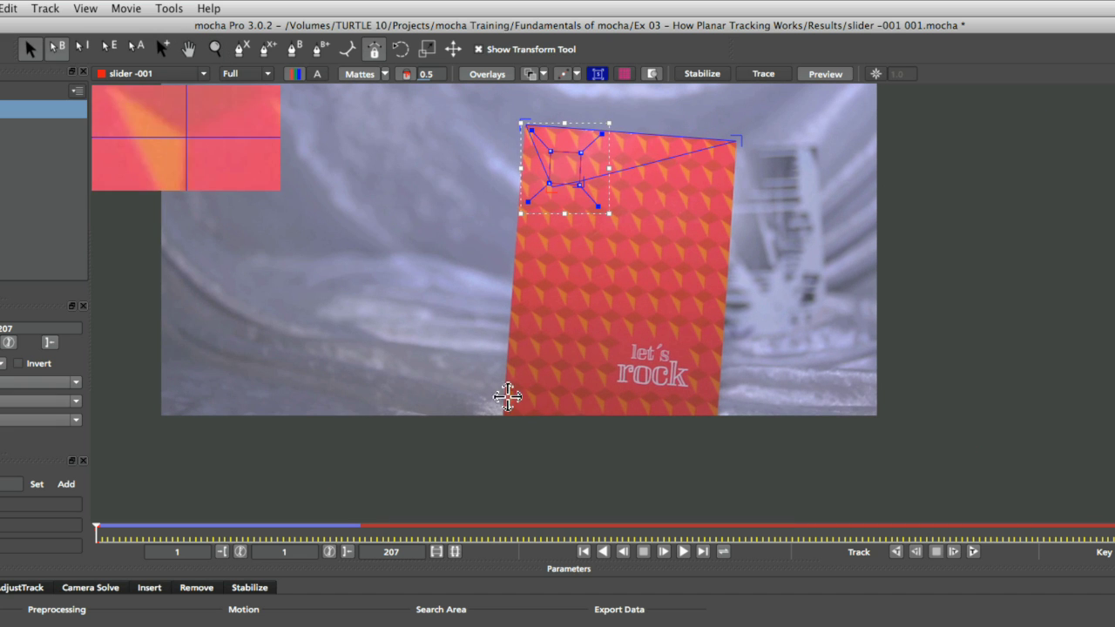
drag(544, 187, 715, 425)
drag(544, 183, 500, 414)
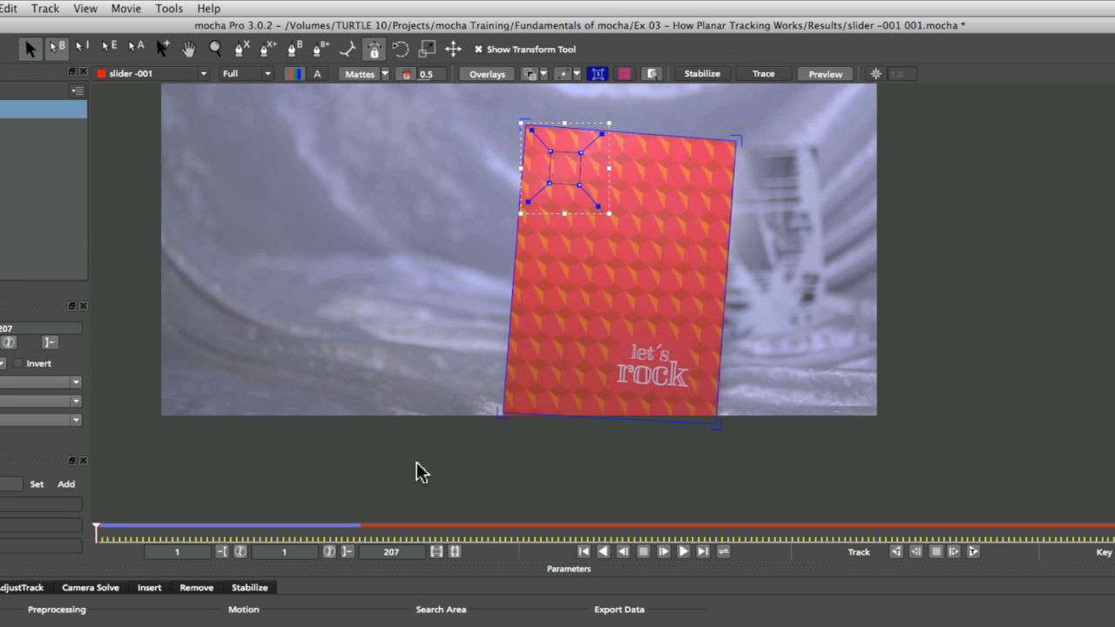
Set the timeline's out point at frame 46, where the tracked range ends.
click(364, 535)
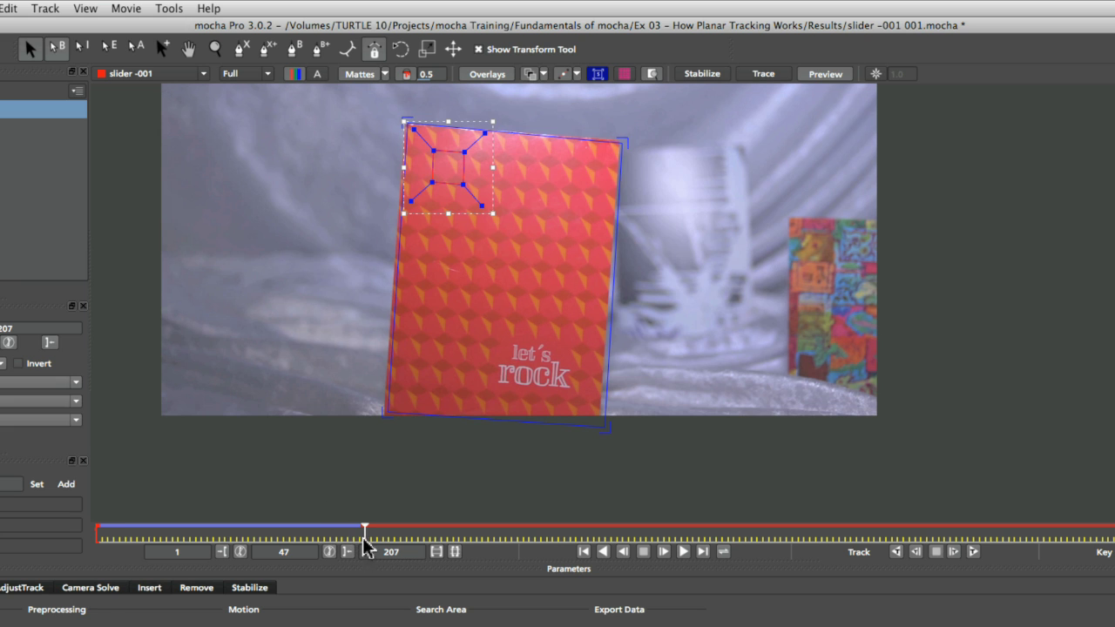
drag(361, 532, 352, 534)
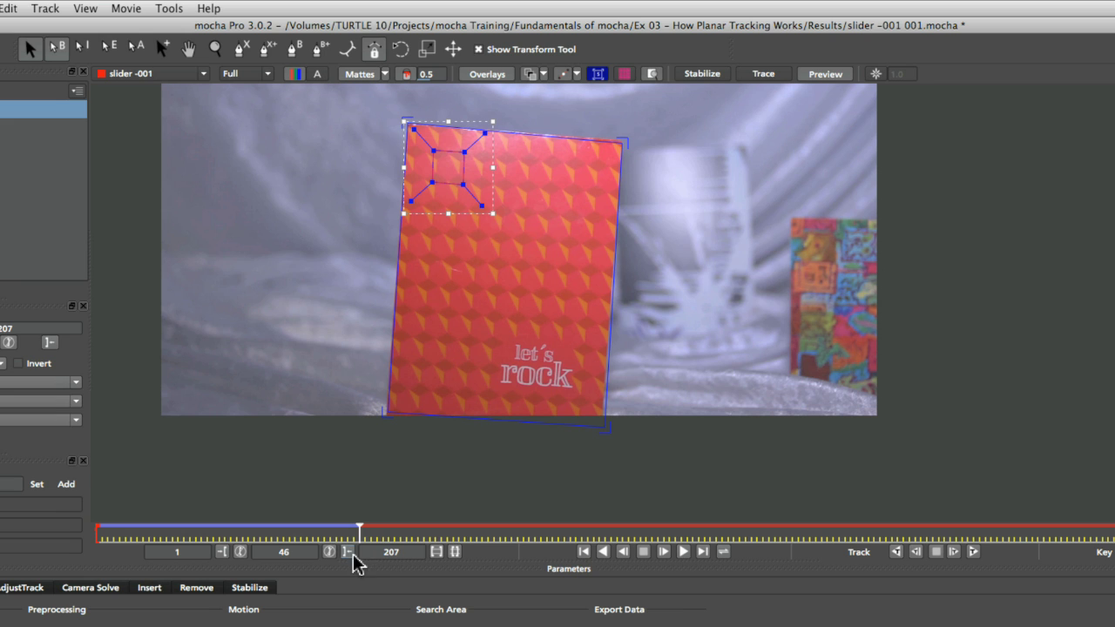
click(346, 551)
Play the tracked range, stop at frame 33 to compare the planar surface with the card's upper edge, and return to frame 1.
click(623, 552)
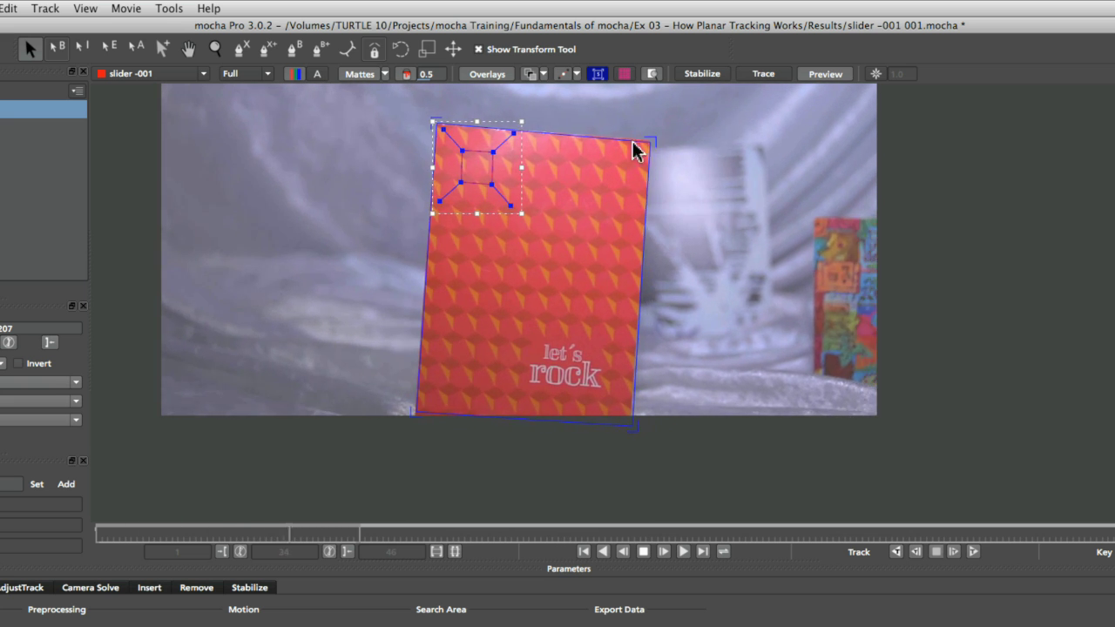
key(space)
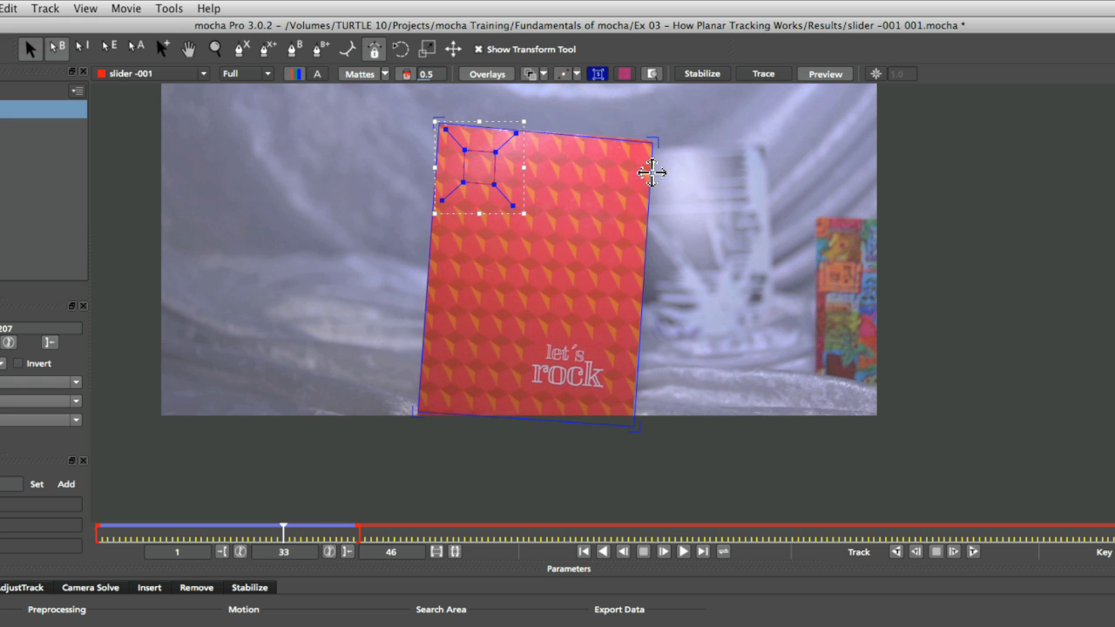
scroll(654, 175, up, 5)
drag(641, 155, 734, 286)
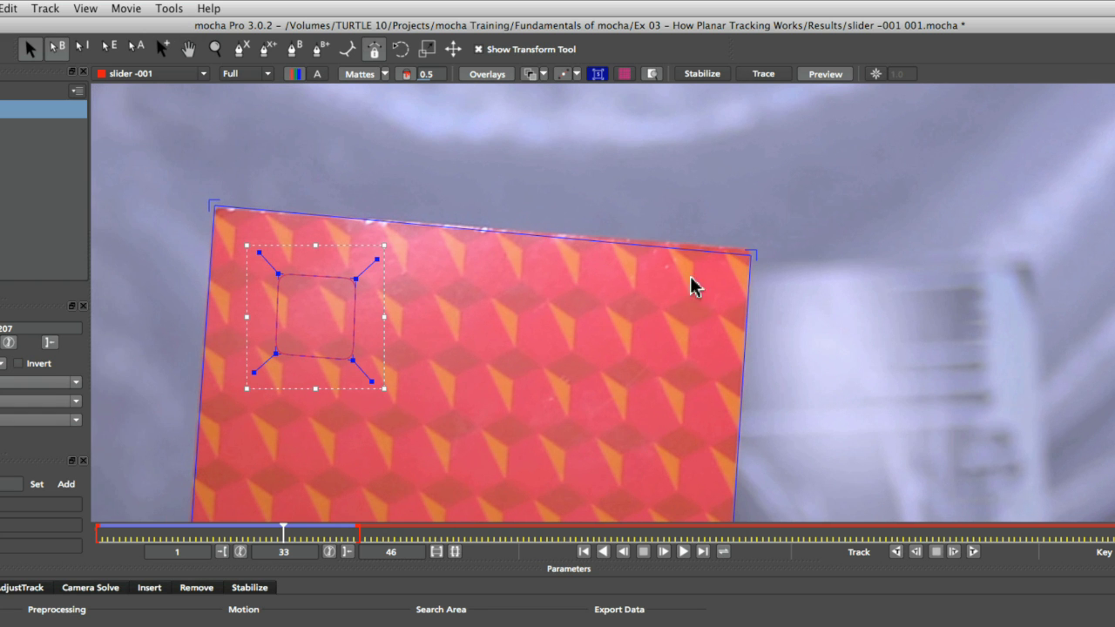
drag(283, 531, 97, 531)
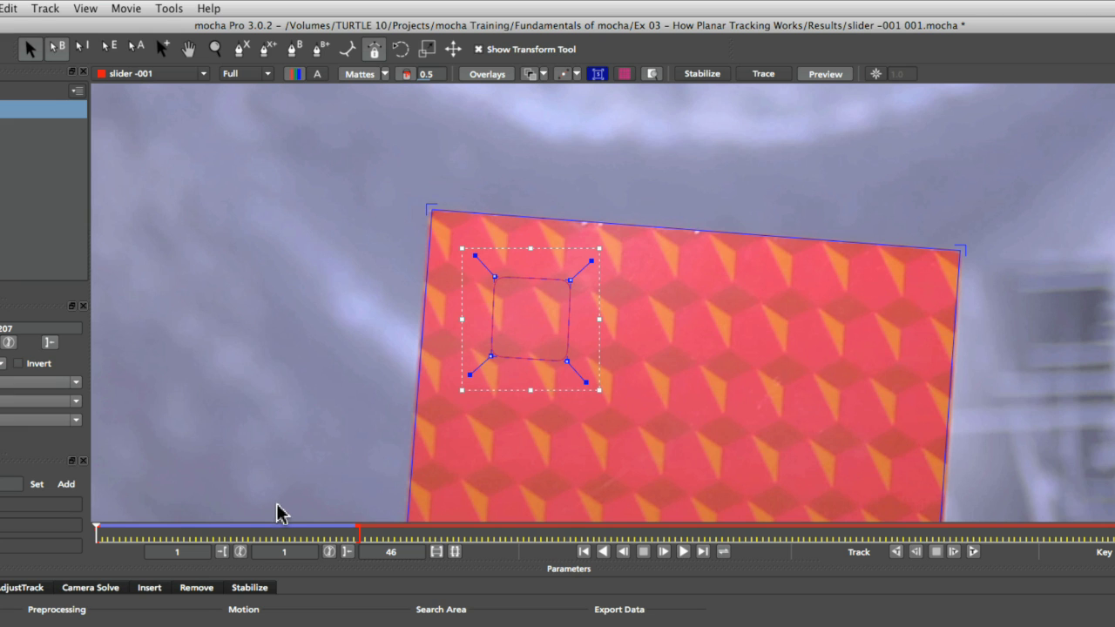
Show the planar grid over the whole card, play the tracked range to check the perspective, and return to frame 1.
click(624, 77)
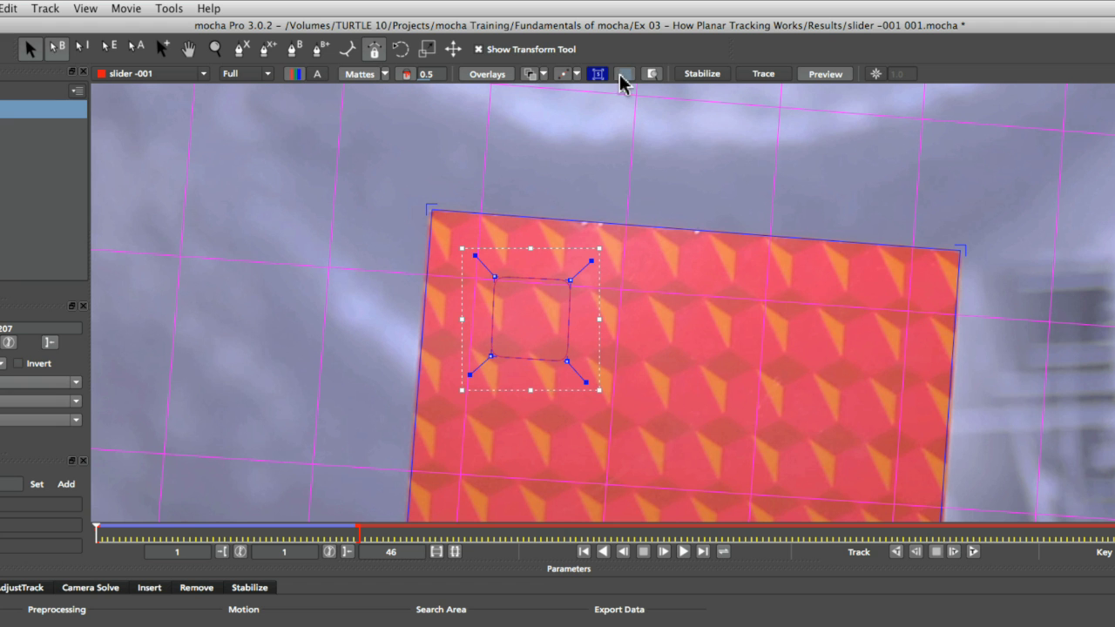
key(x)
scroll(729, 401, down, 3)
drag(729, 410, 649, 261)
key(q)
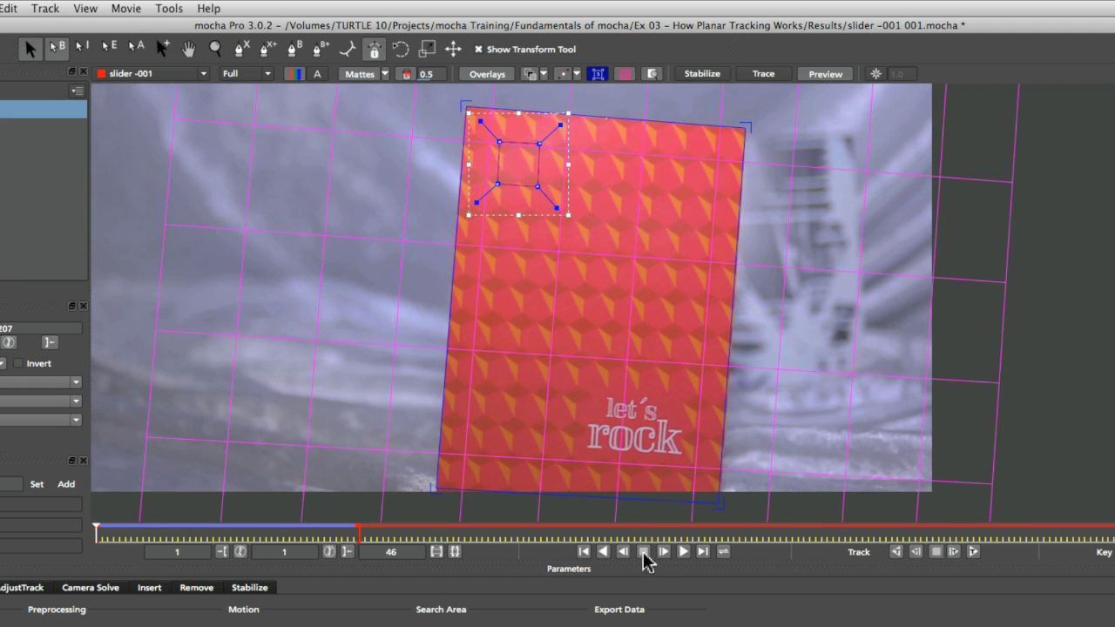
click(683, 551)
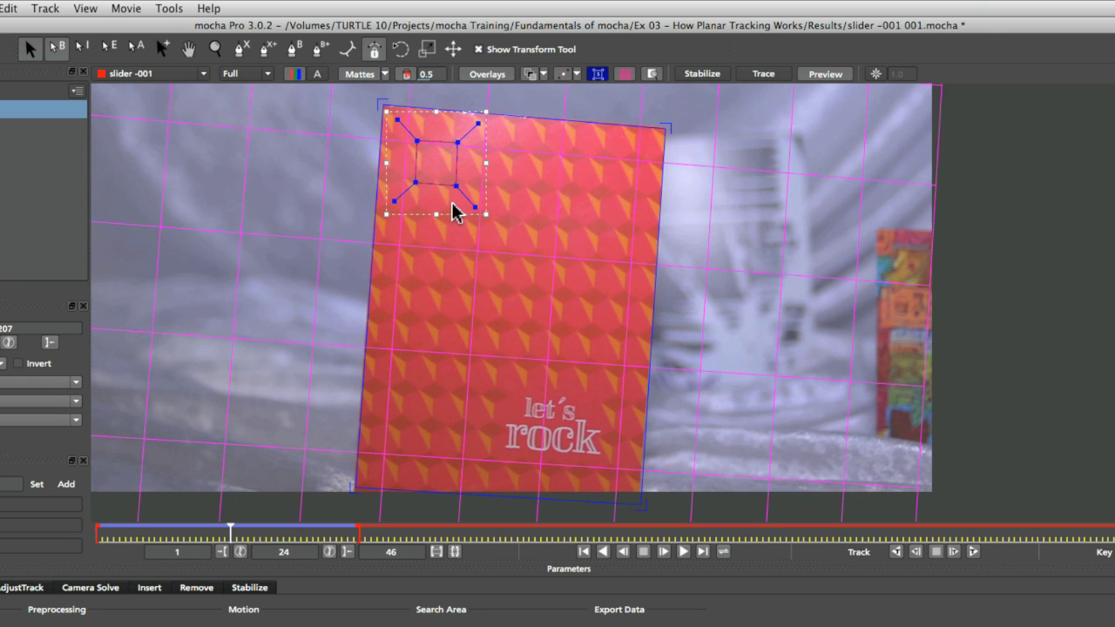
drag(227, 529, 30, 534)
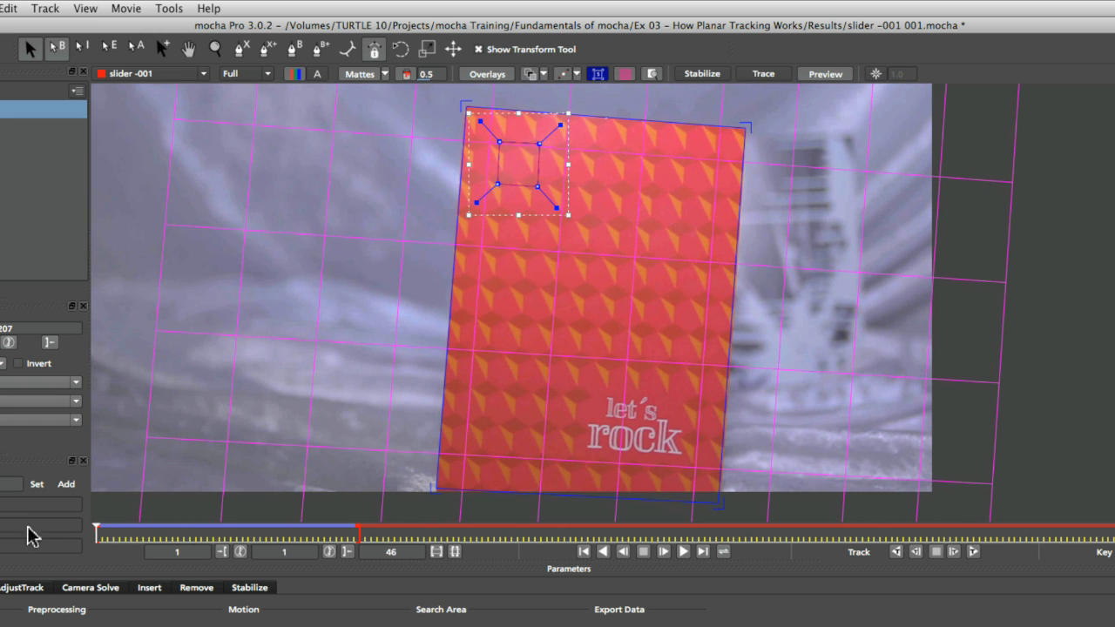
Hide the planar grid and the planar surface, and save the project.
click(624, 74)
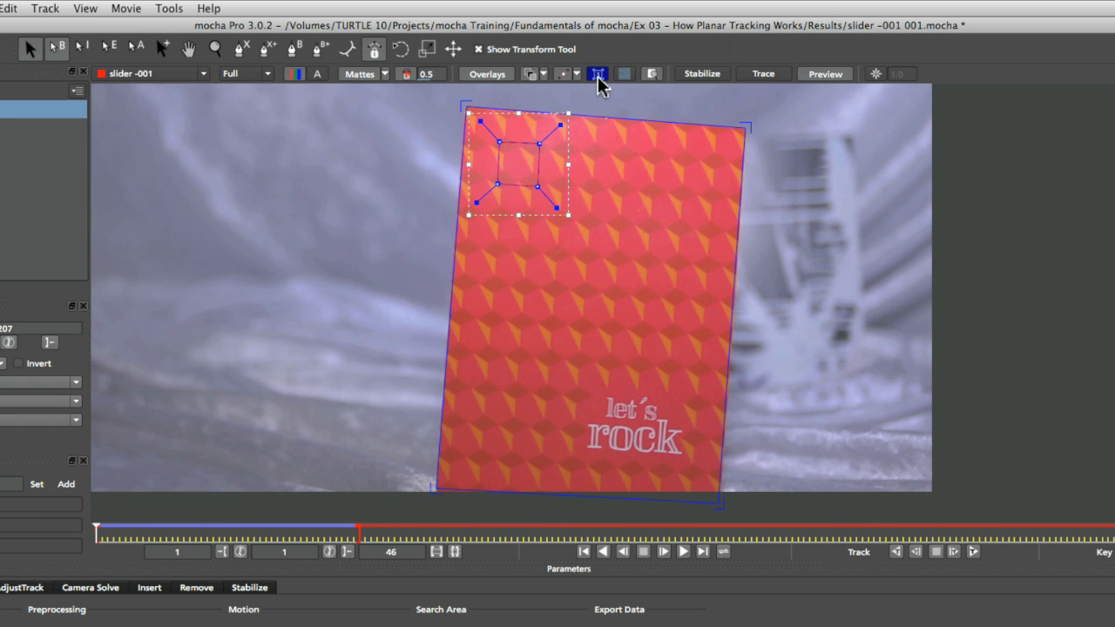
click(596, 76)
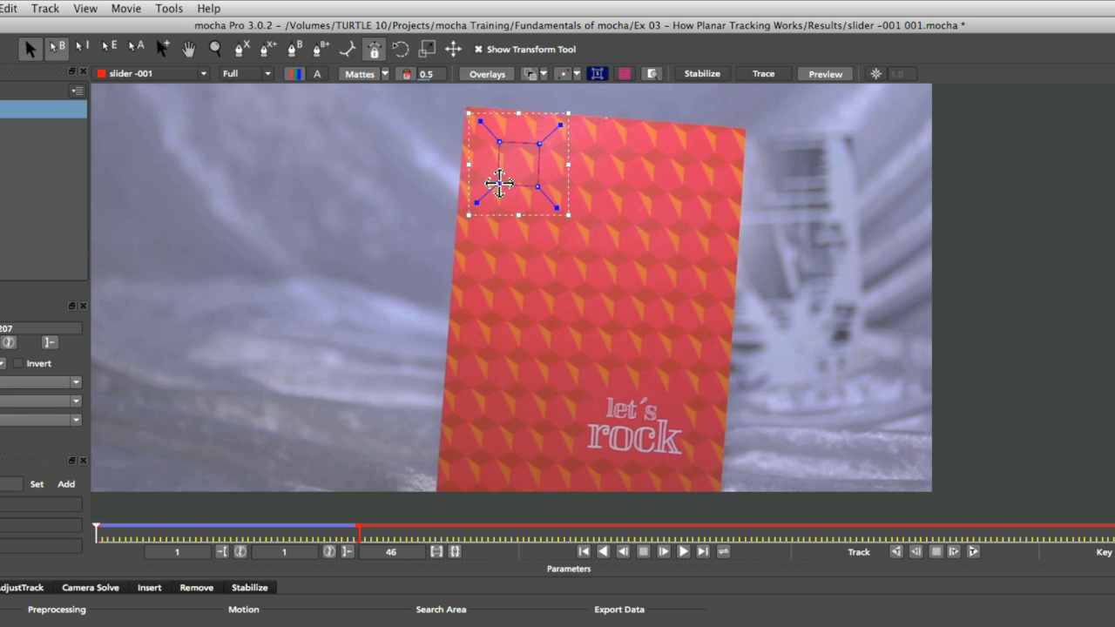
key(super+s)
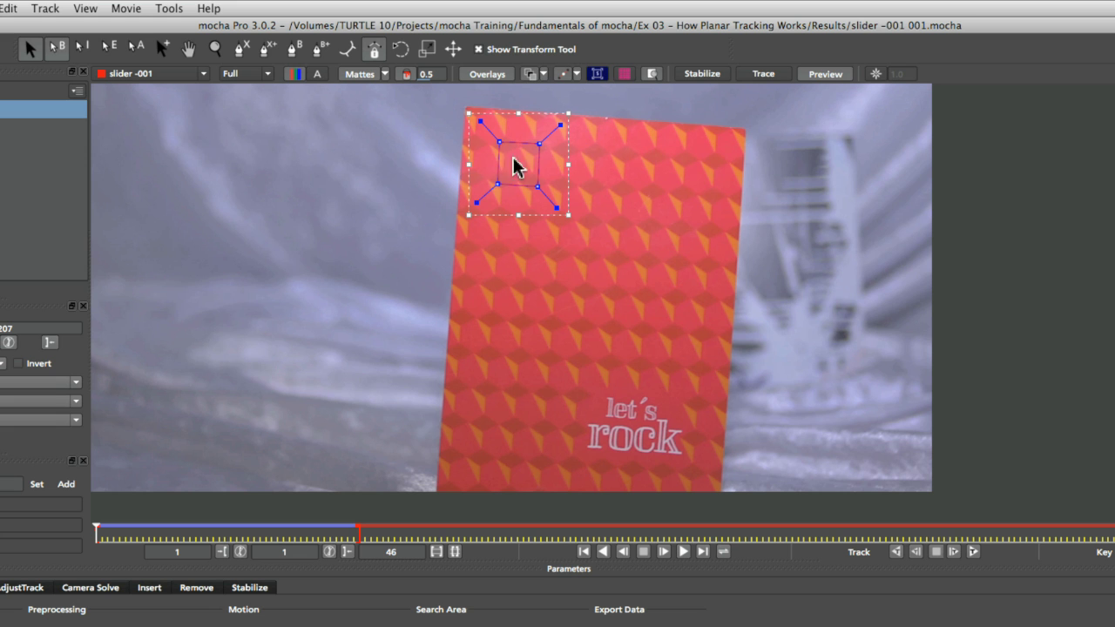
Reshape the spline at frame 1 by moving its four points out to the edges of the red card, ending just above its lower edge.
drag(479, 121, 447, 89)
drag(485, 198, 440, 449)
drag(537, 186, 722, 473)
drag(540, 142, 792, 92)
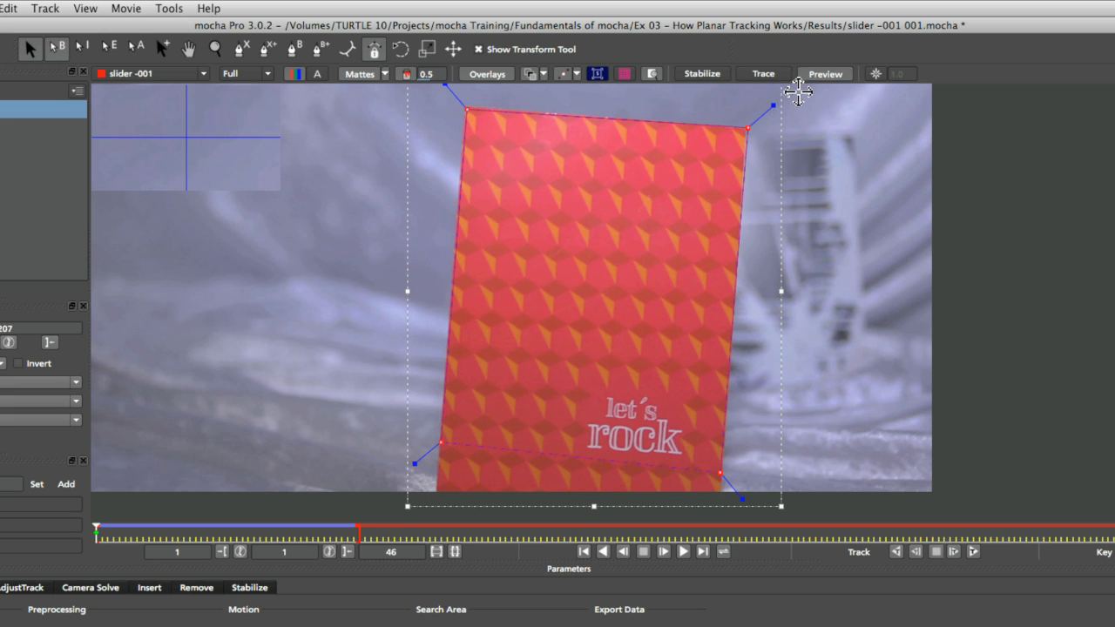
drag(468, 107, 473, 104)
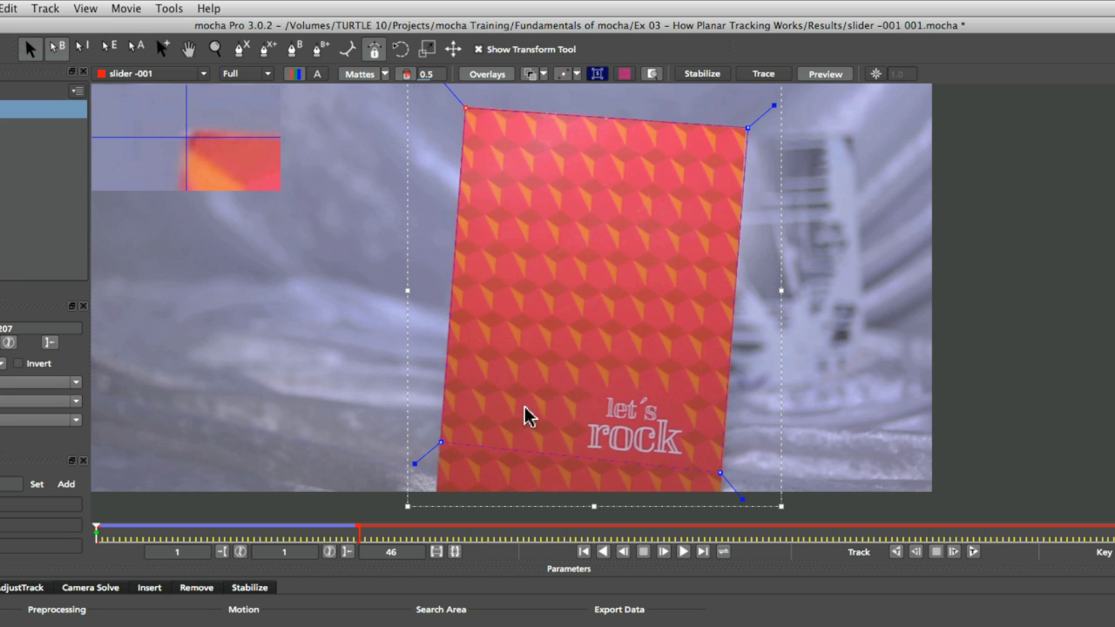
Refine the spline's upper-right point onto the card's corner at frame 1 and track the layer forward to frame 46.
drag(748, 127, 745, 126)
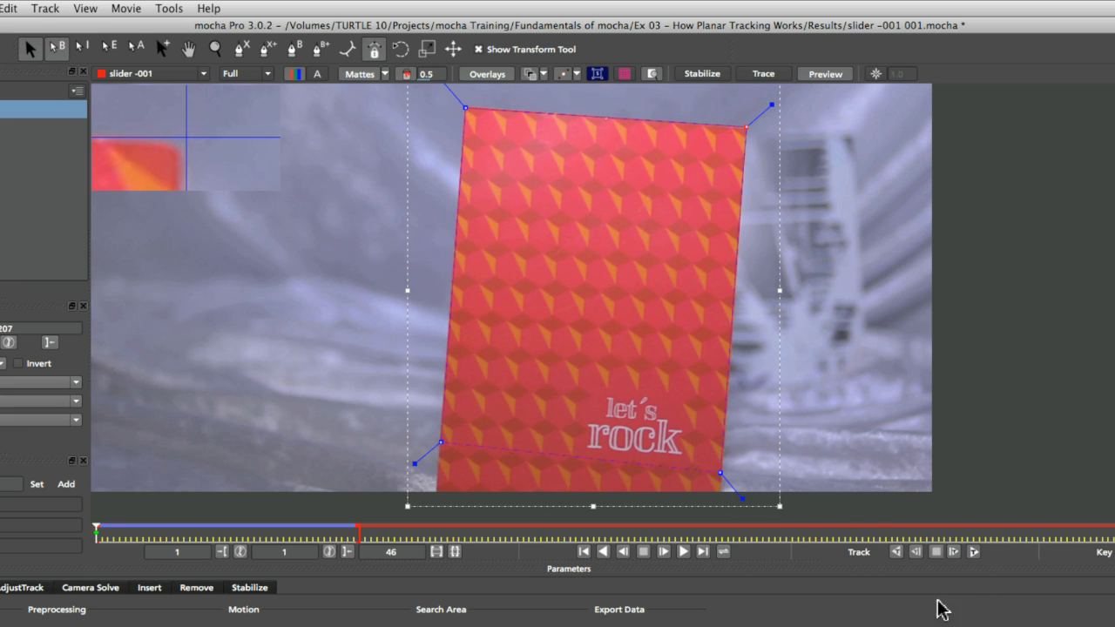
key(t)
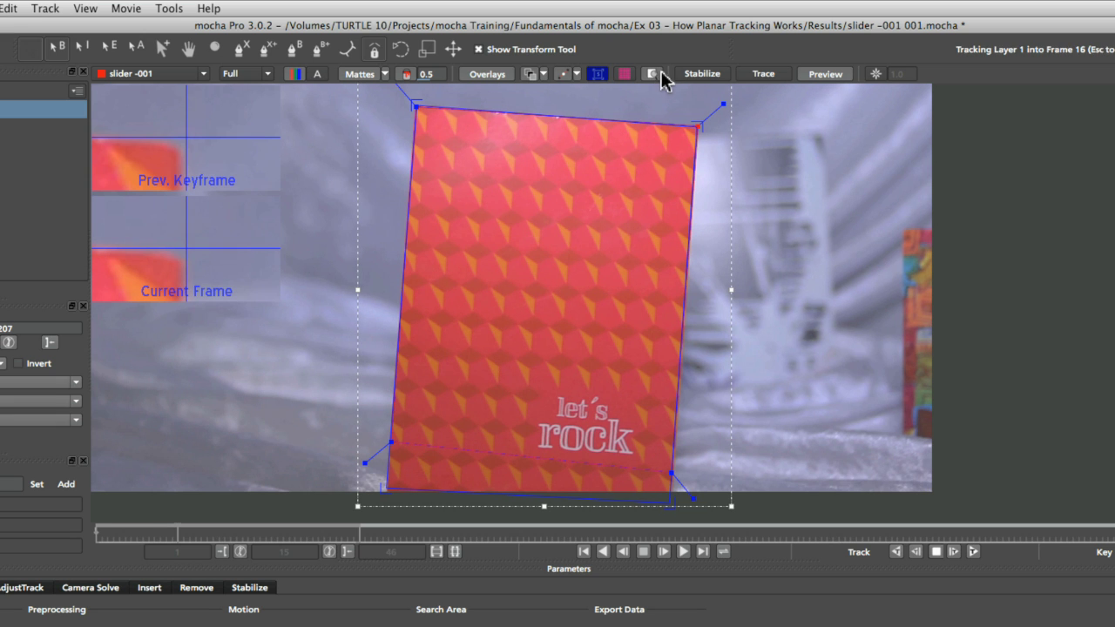
Check the card's track with the planar grid, play it backward to frame 1, and hide the grid and planar surface.
click(626, 74)
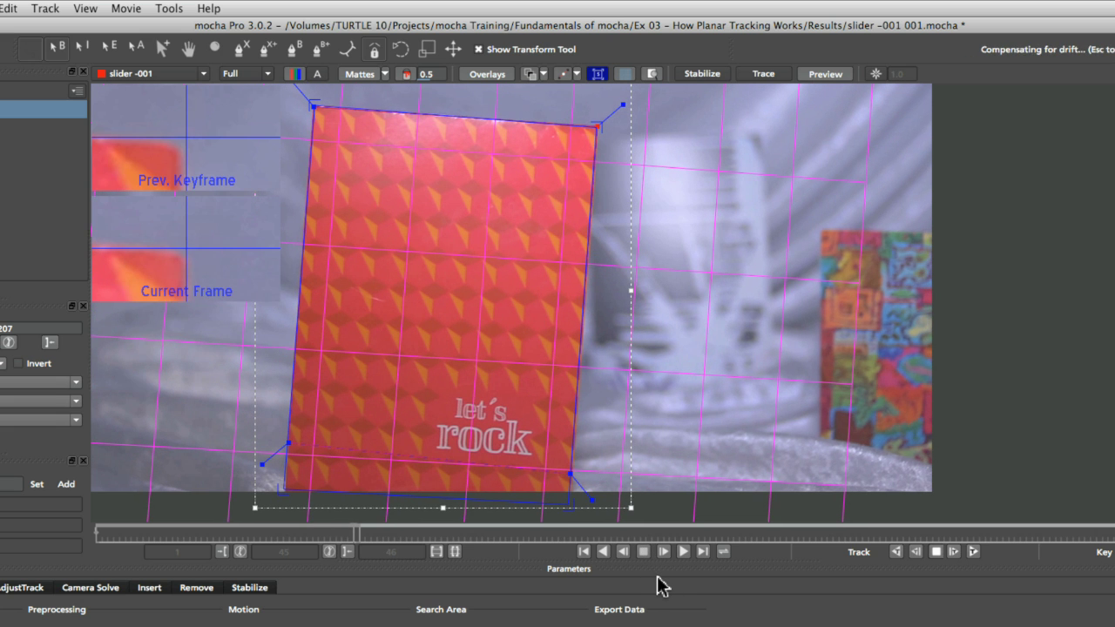
click(604, 552)
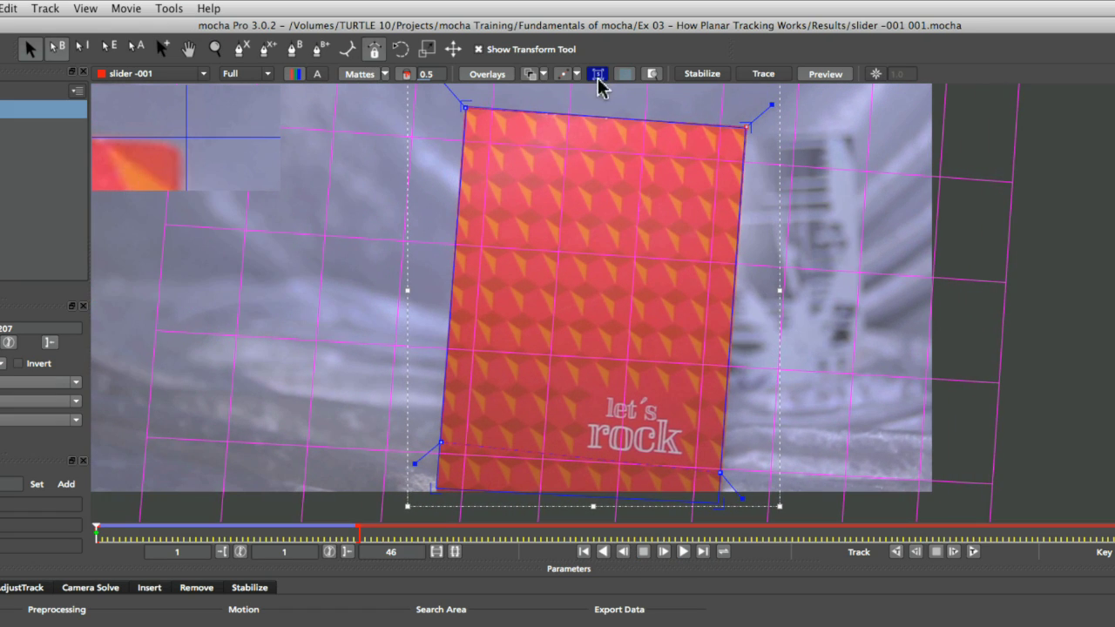
click(624, 74)
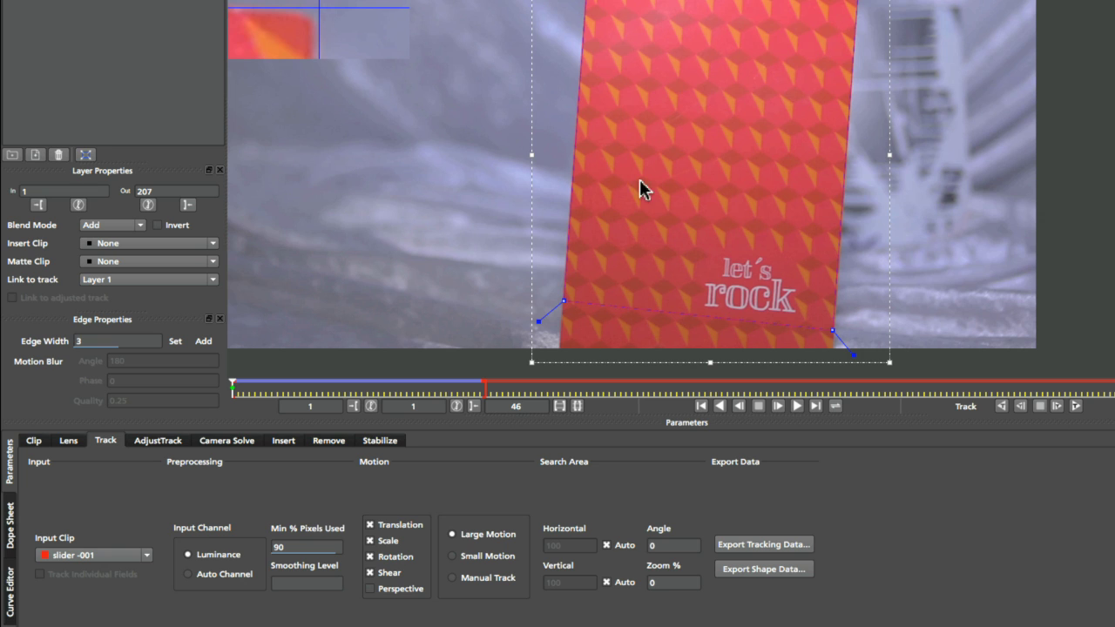
click(145, 557)
click(108, 503)
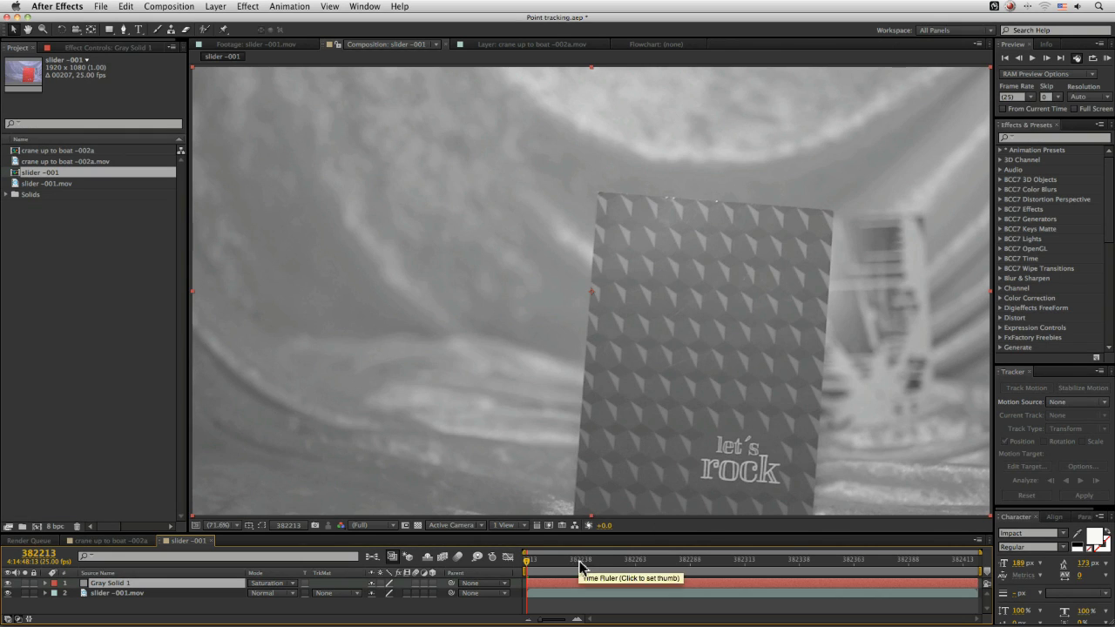
Switch to After Effects and play the desaturated slider -001 composition to examine the card's luminance contrast.
key(space)
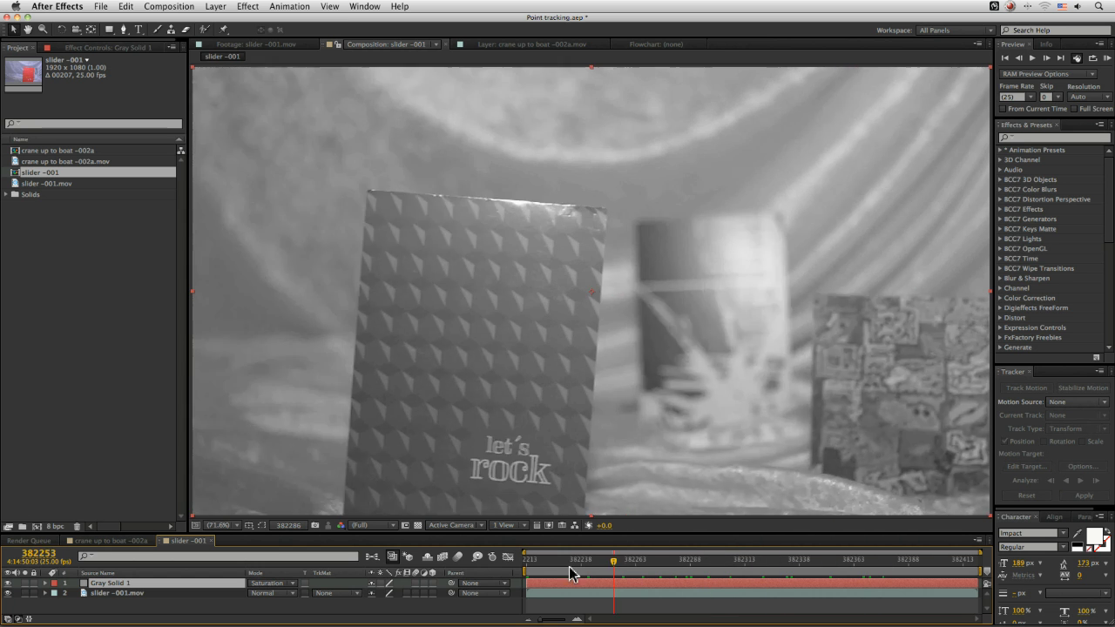
key(space)
click(8, 583)
click(8, 583)
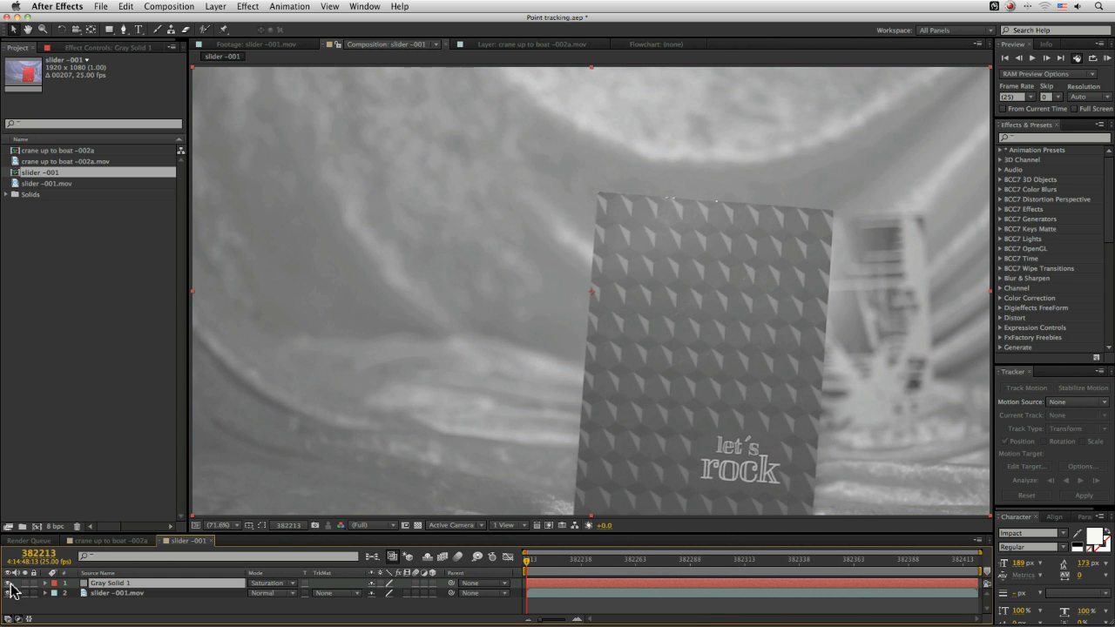
key(space)
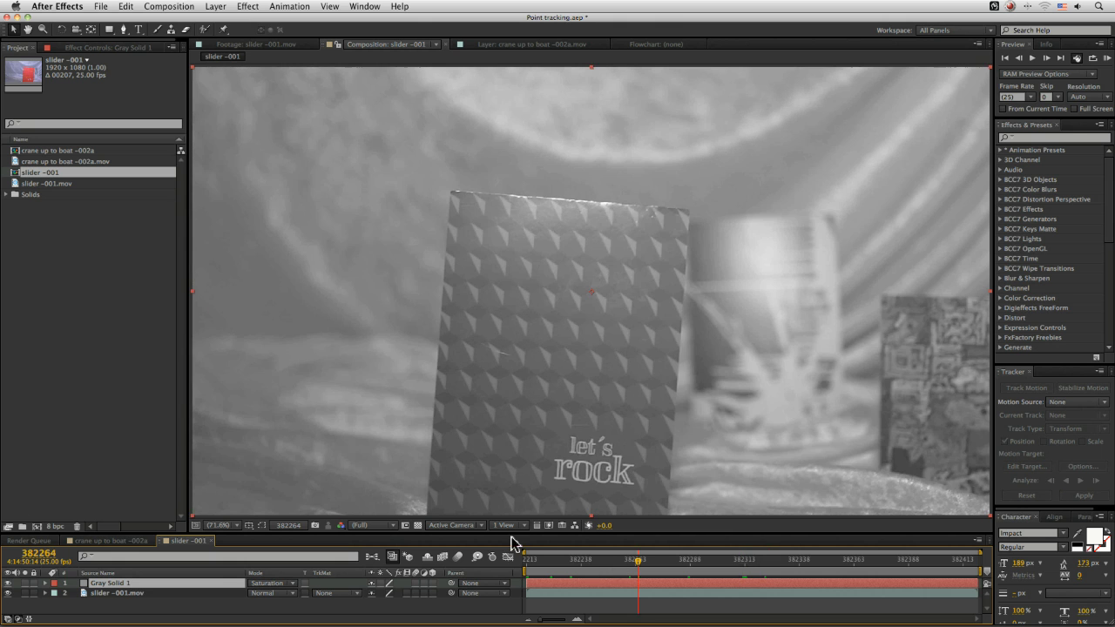
Hide the Gray Solid 1 layer and view the footage's red, green and blue channels one after another.
click(8, 582)
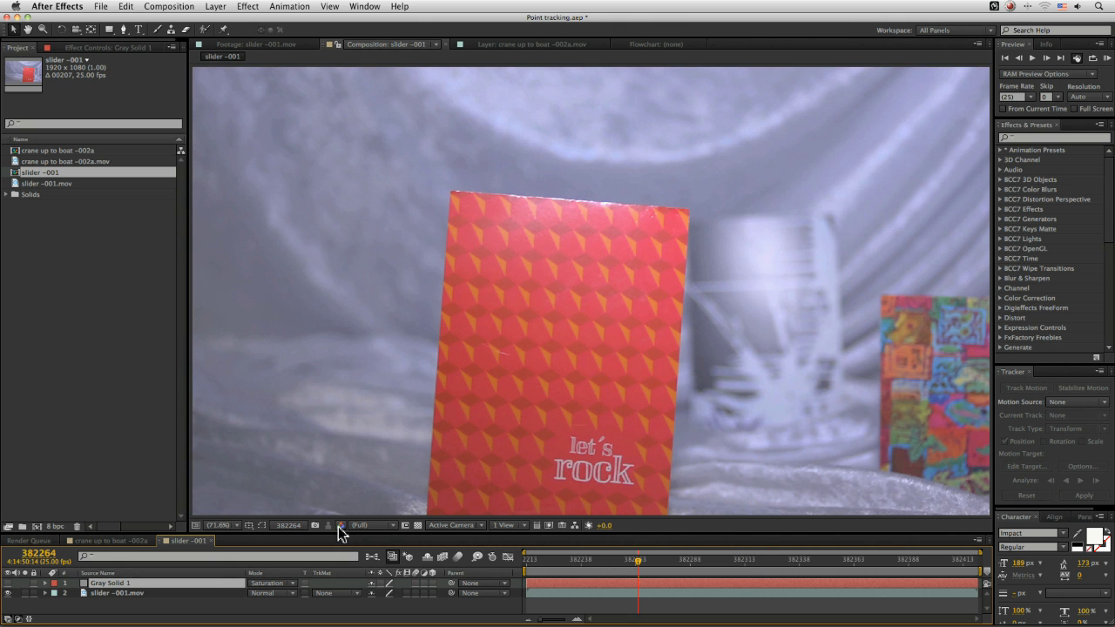
click(340, 526)
click(356, 502)
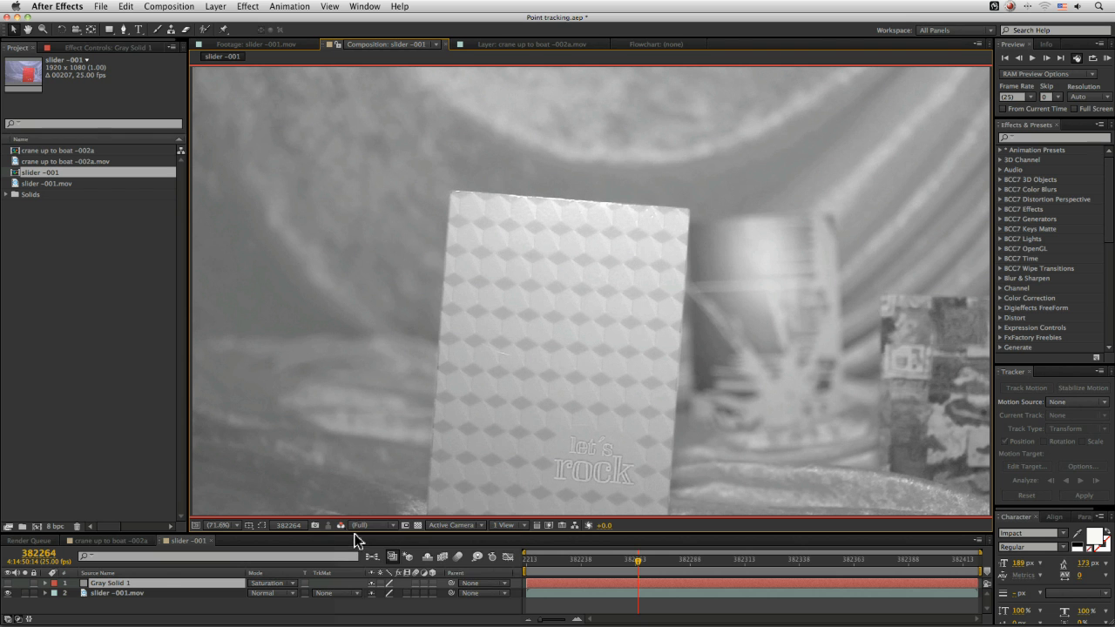
click(340, 526)
click(356, 513)
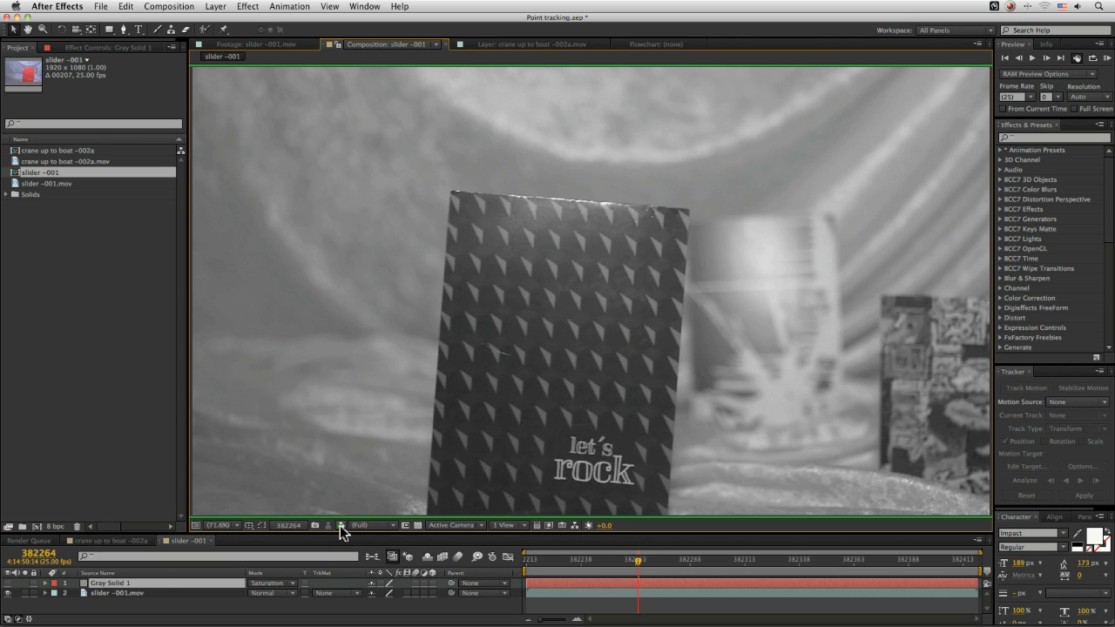
click(340, 526)
click(355, 523)
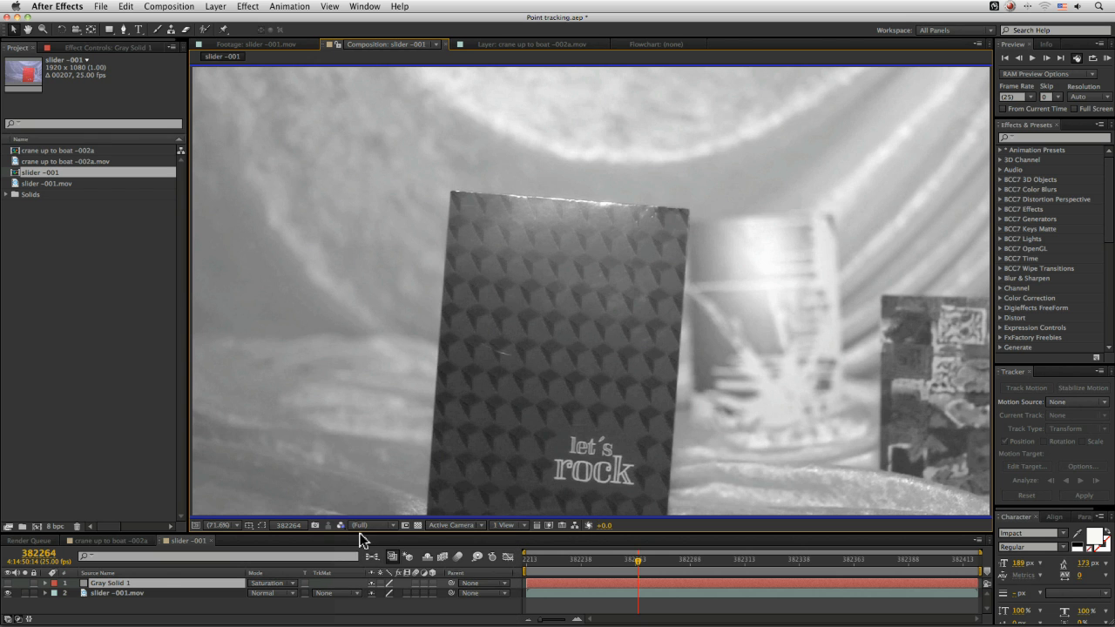
Compare the pattern contrast on the card again in the green, red and blue channels, ending on red at frame 382230.
click(339, 526)
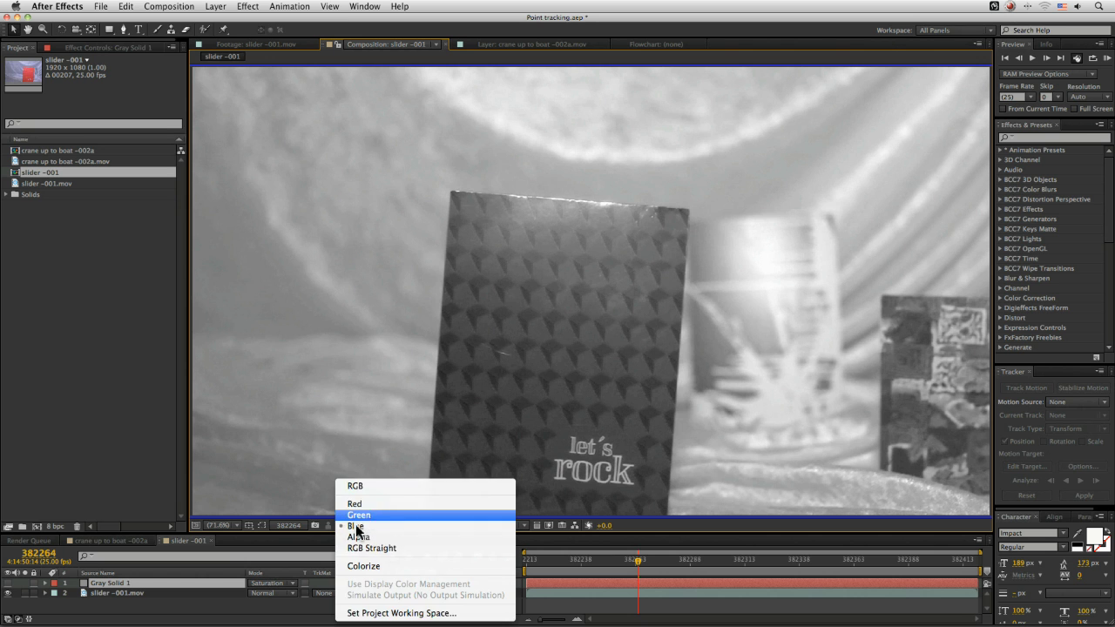
click(356, 513)
click(342, 521)
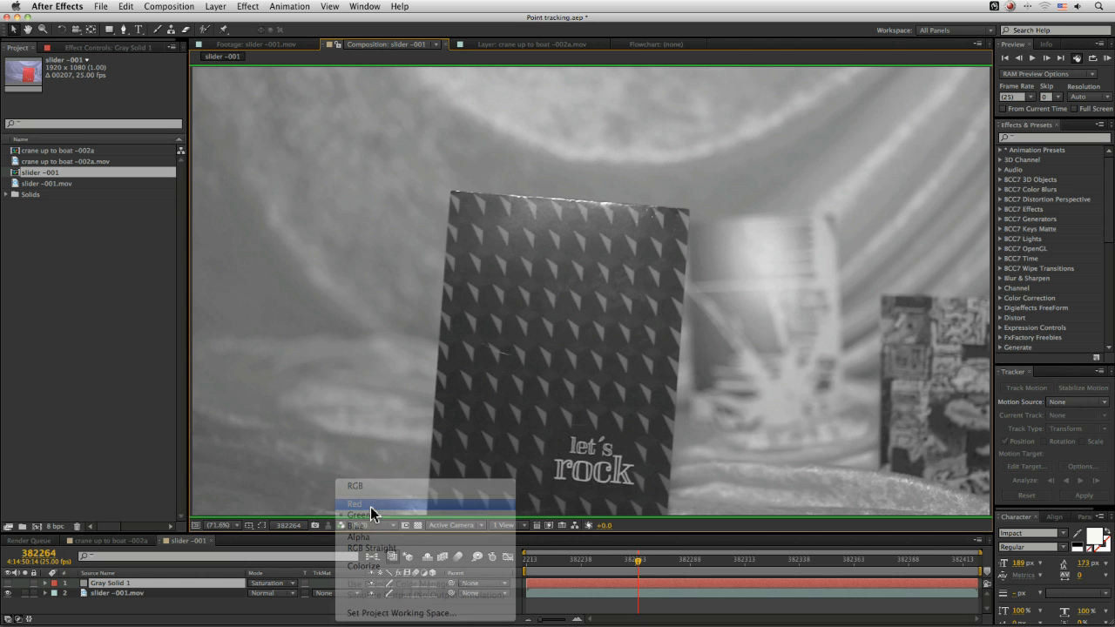
click(361, 505)
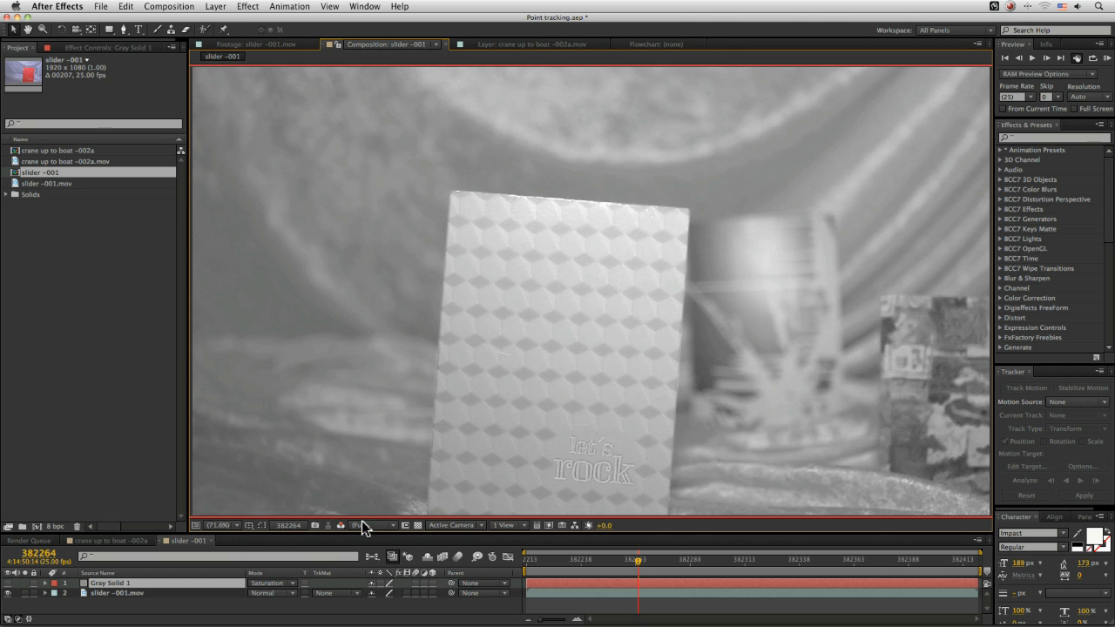
click(340, 526)
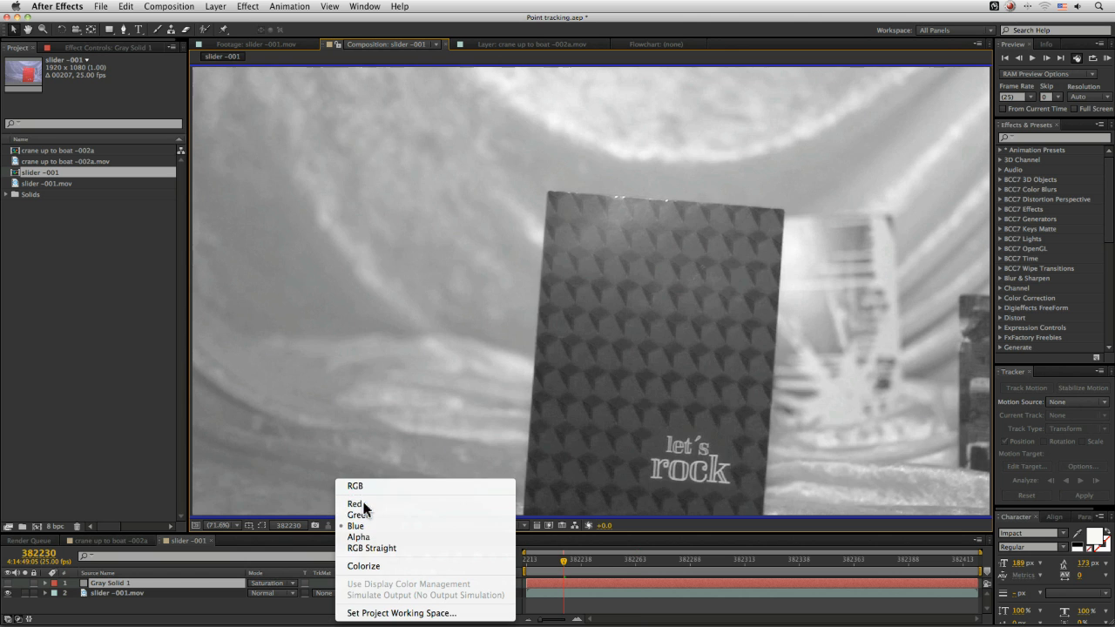
click(362, 504)
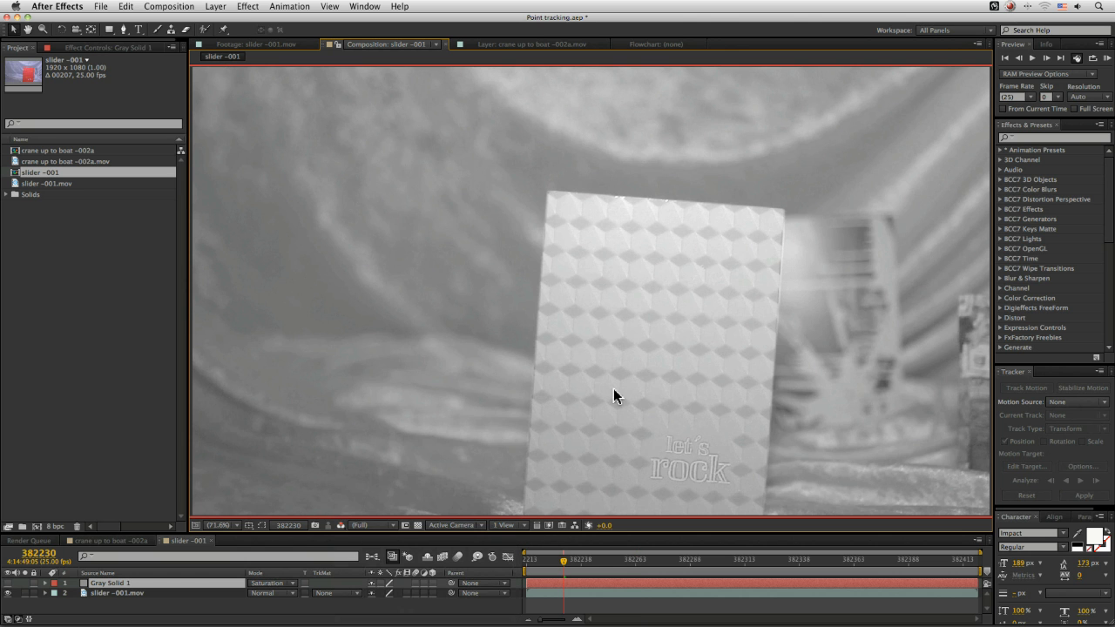
Restore the viewer to RGB and return to the first frame of the composition.
click(341, 526)
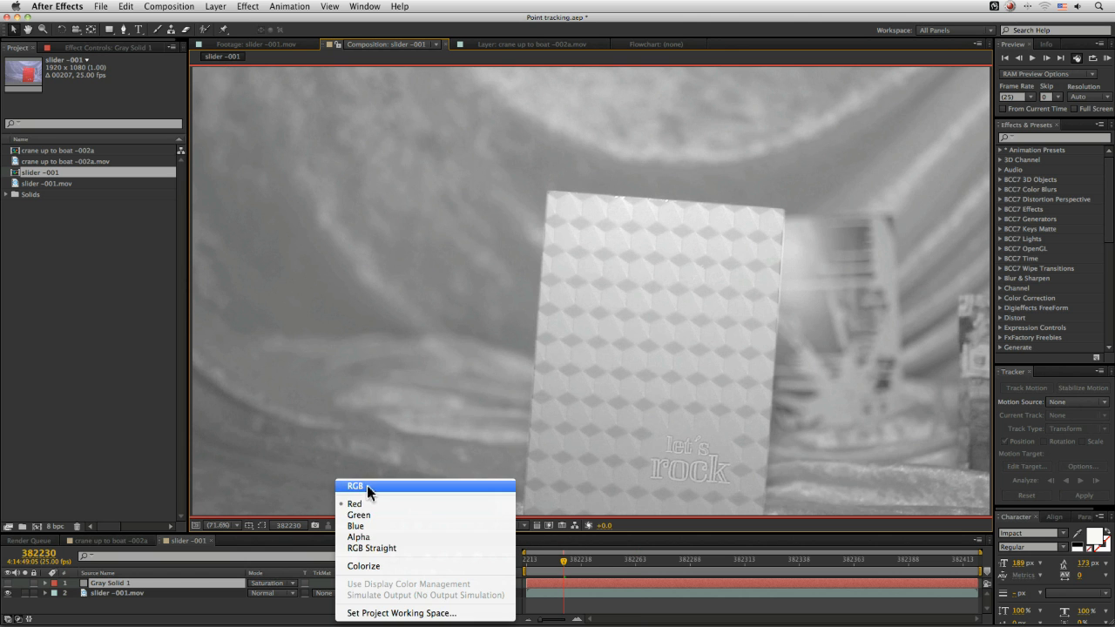
click(361, 485)
click(549, 562)
key(Home)
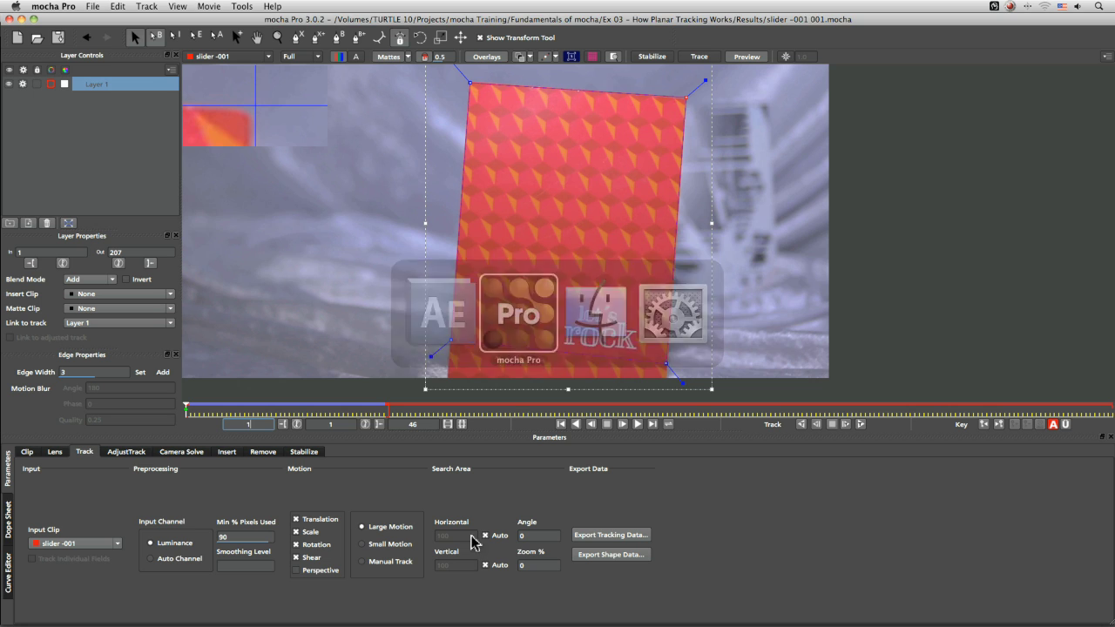
Switch to mocha Pro, set the tracking input channel to Auto Channel, and go to frame 2.
click(179, 559)
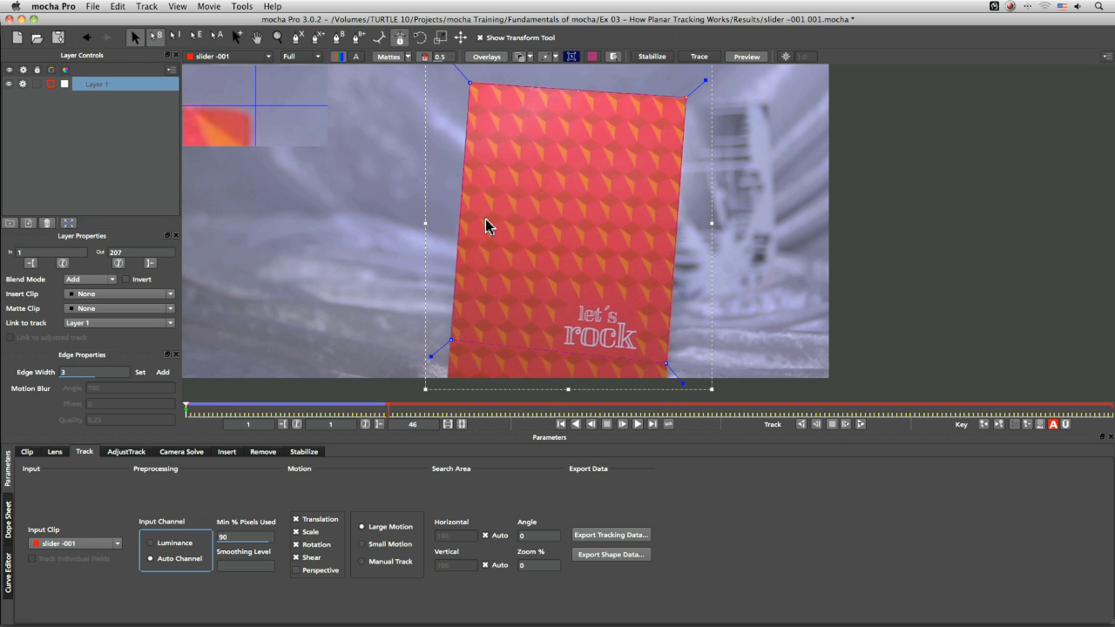
click(193, 413)
click(194, 414)
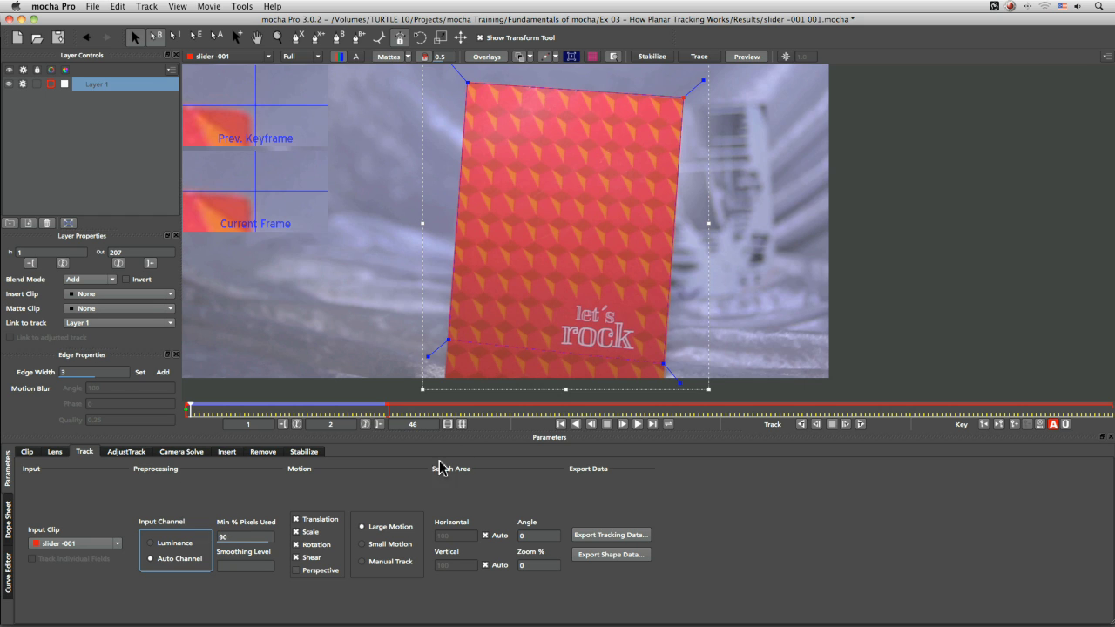
Switch to After Effects, duplicate the slider -001.mov layer, and freeze the upper copy on the first frame.
key(super+Tab)
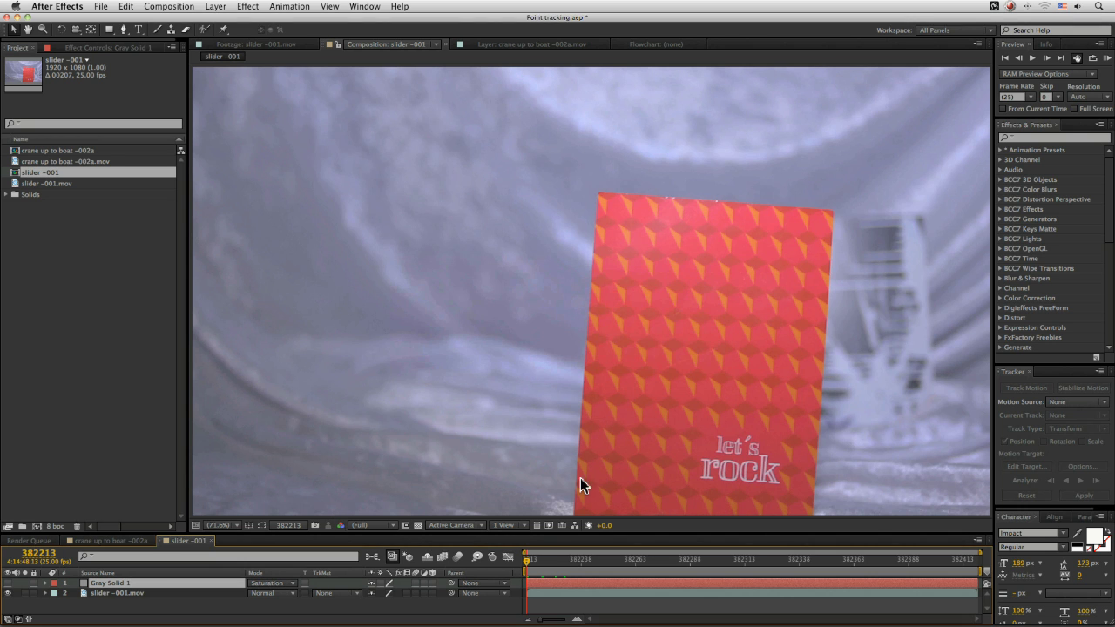
click(112, 594)
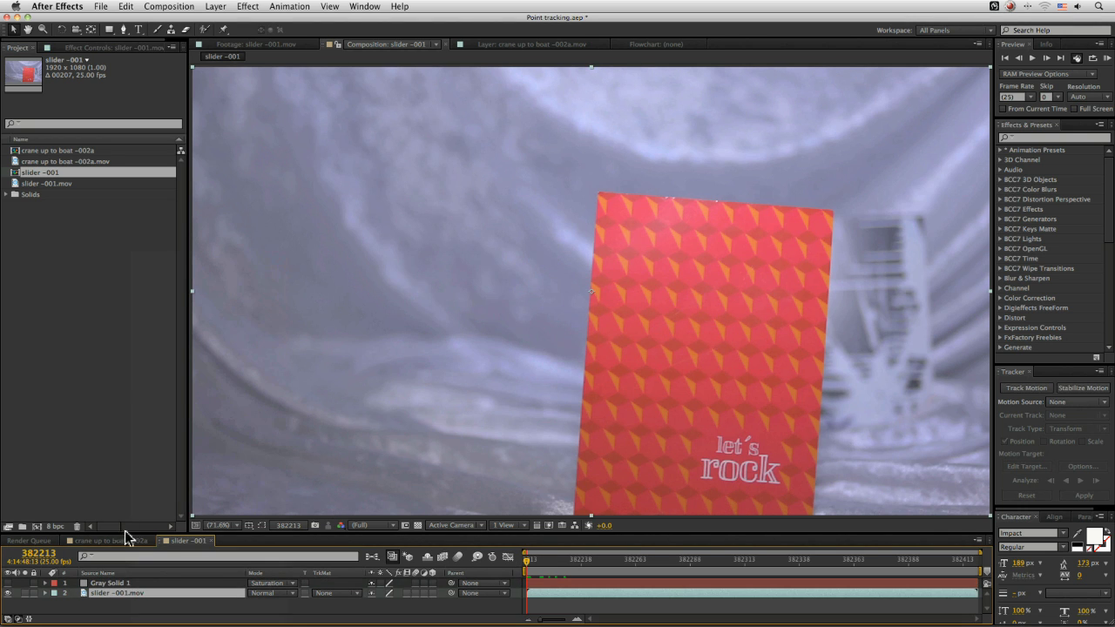
key(super+d)
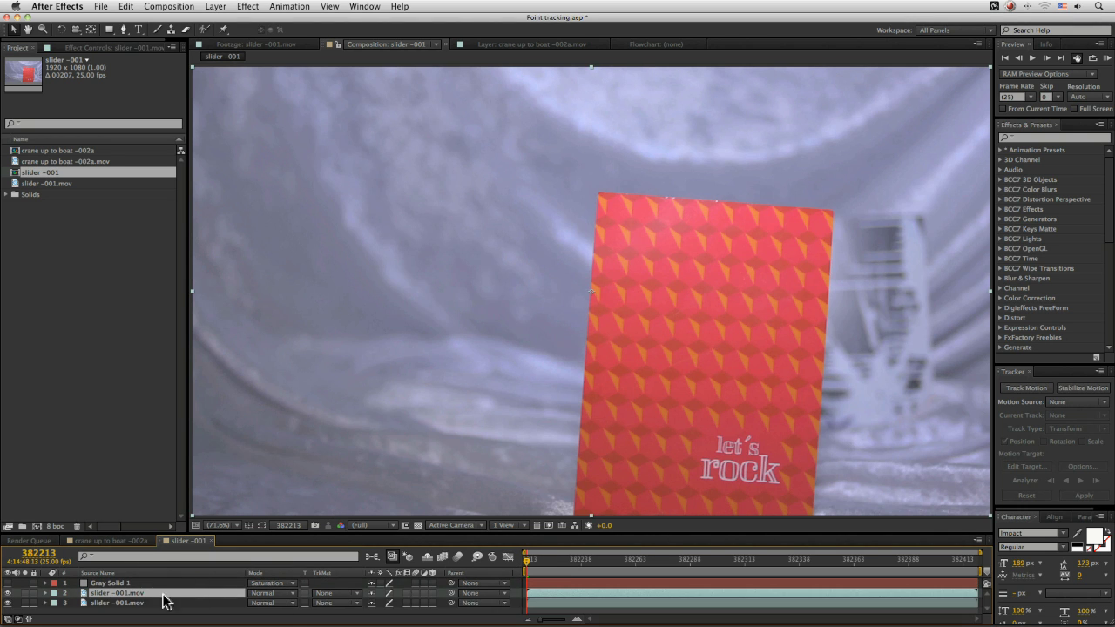
right_click(164, 593)
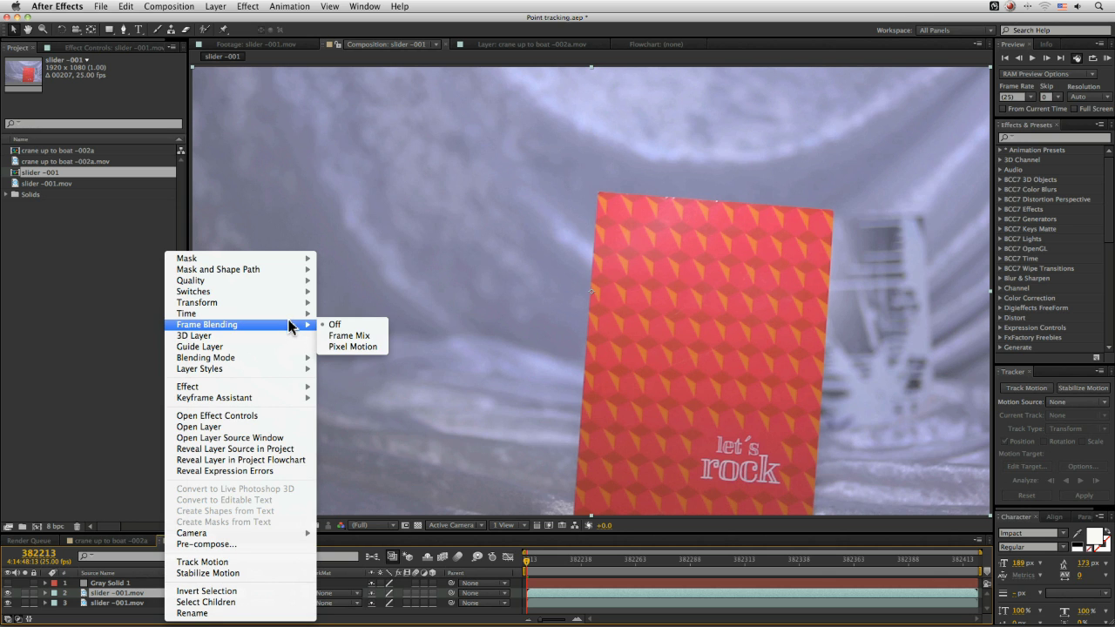
mouse_move(297, 314)
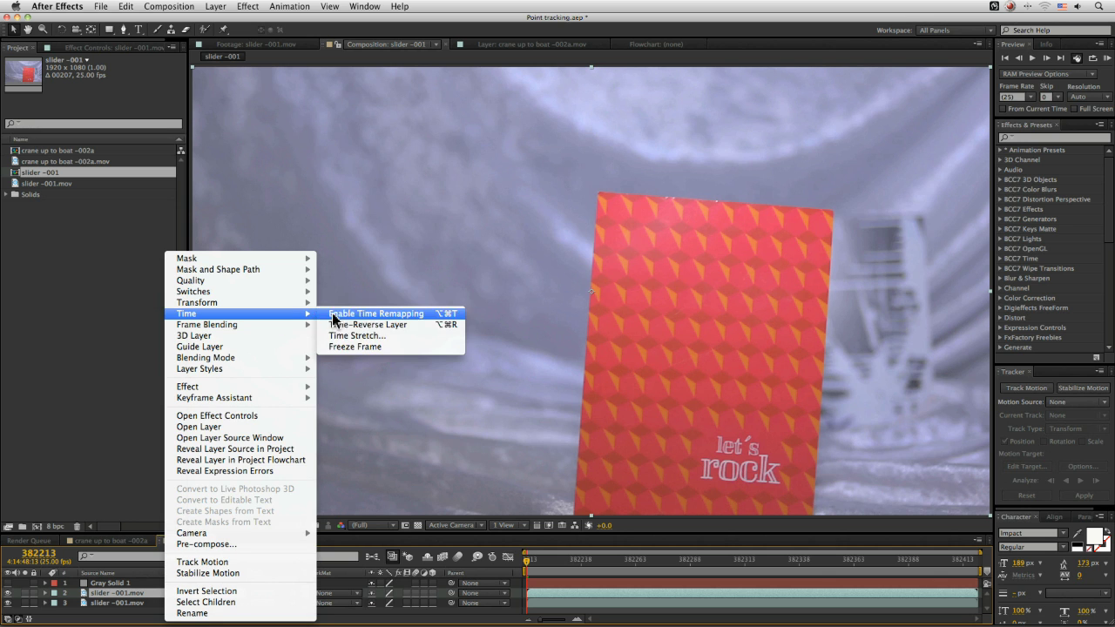
click(349, 347)
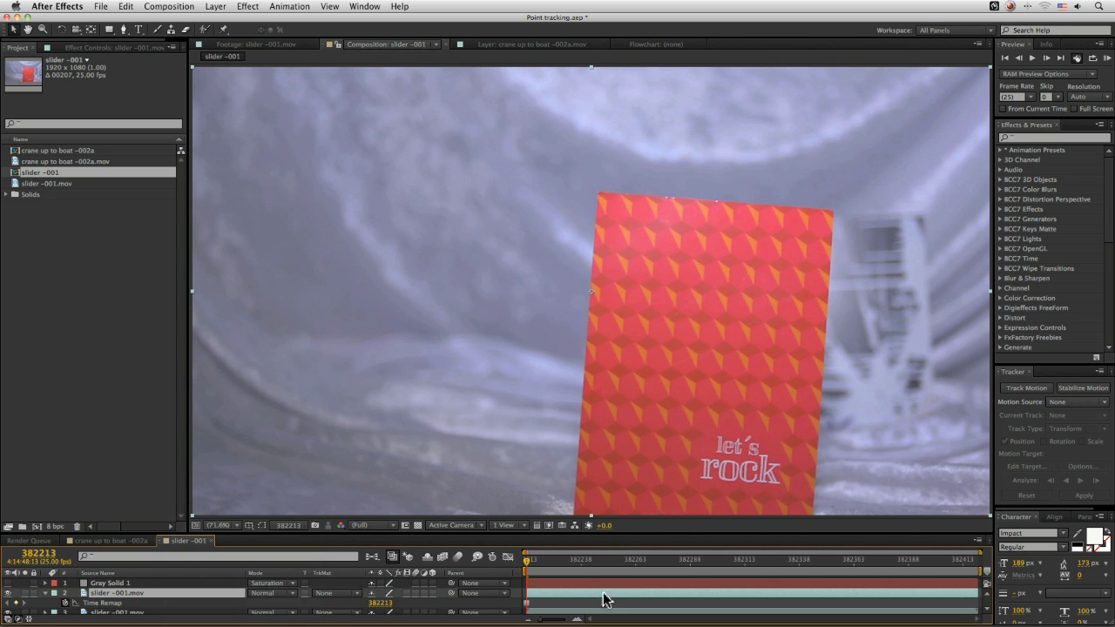
Enlarge the timeline area and set the frozen slider -001.mov layer's blending mode to Difference.
drag(835, 534, 834, 509)
drag(729, 424, 690, 395)
click(276, 570)
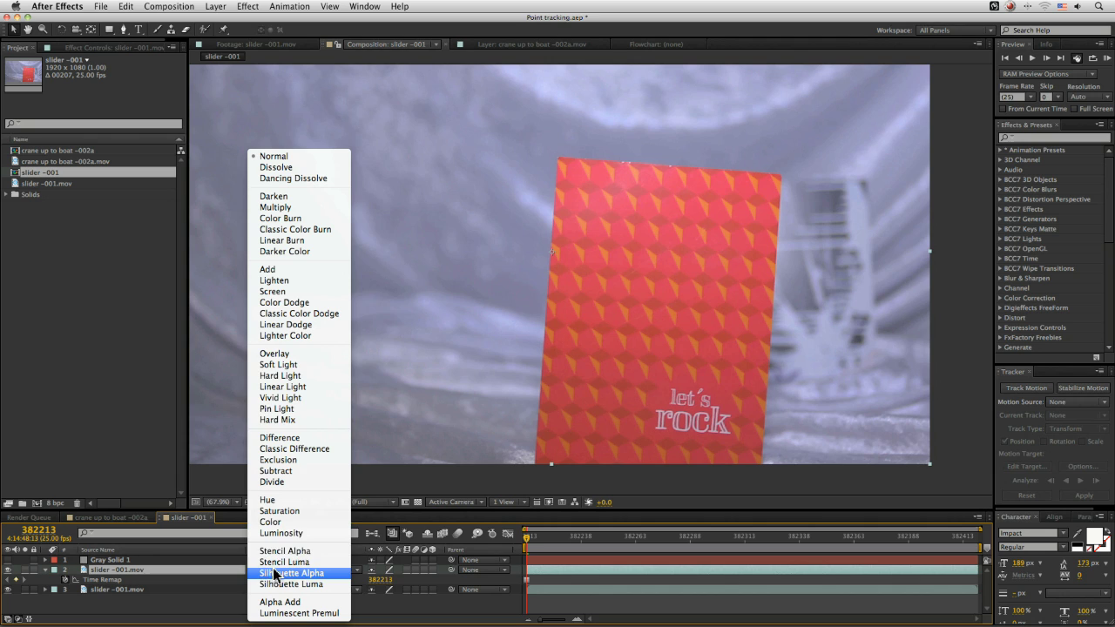
click(307, 437)
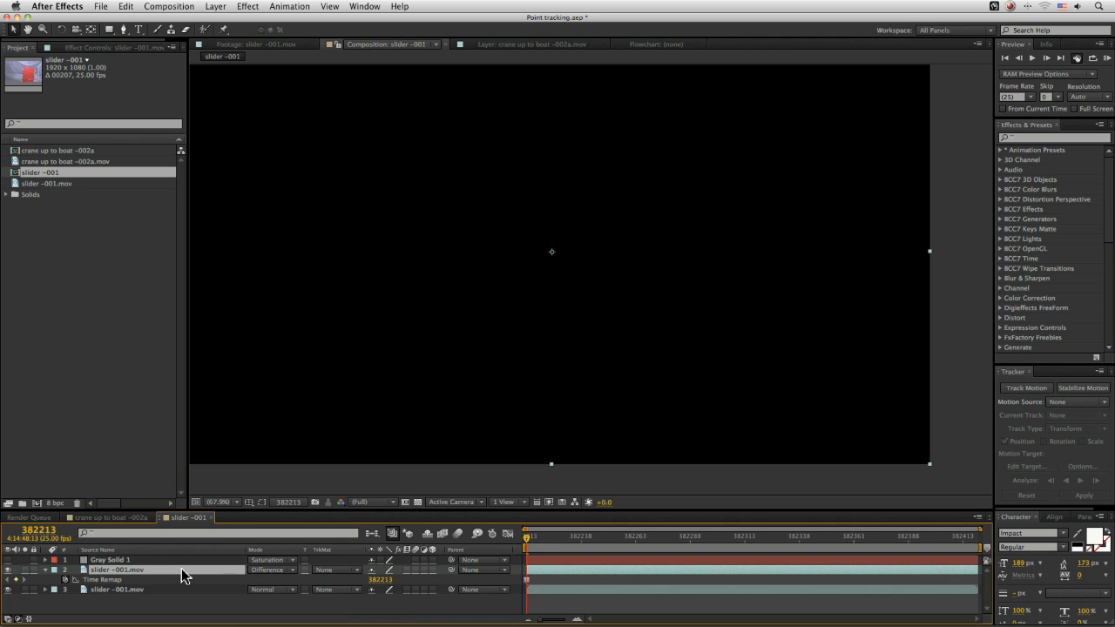
Advance through frames 382214 and 382215, shifting the frozen layer left on each so the card's differences cancel out.
click(124, 590)
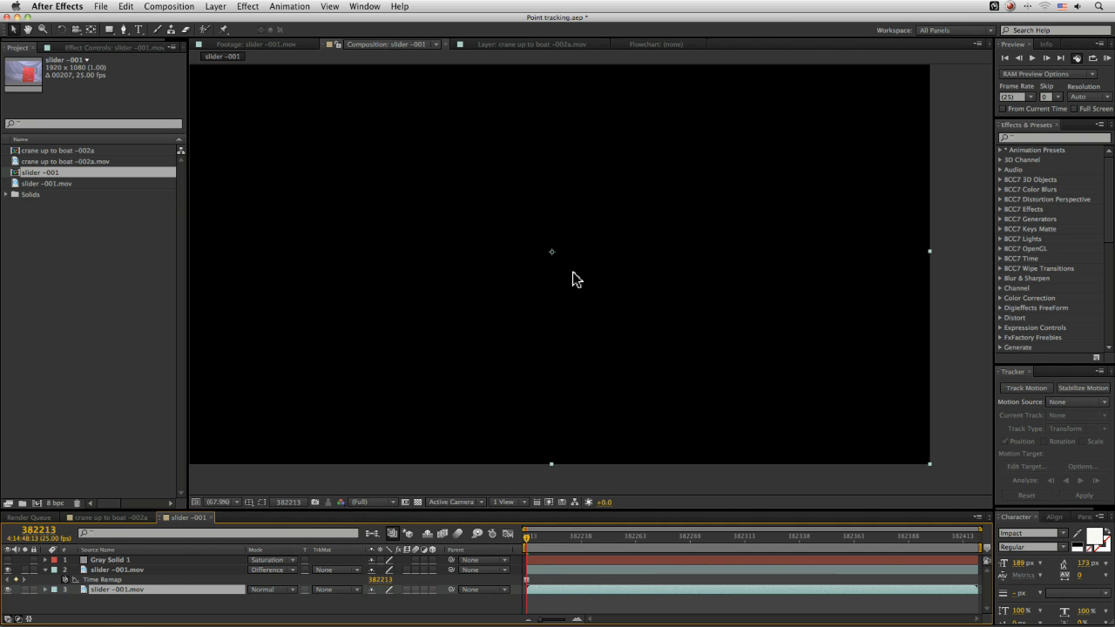
click(160, 571)
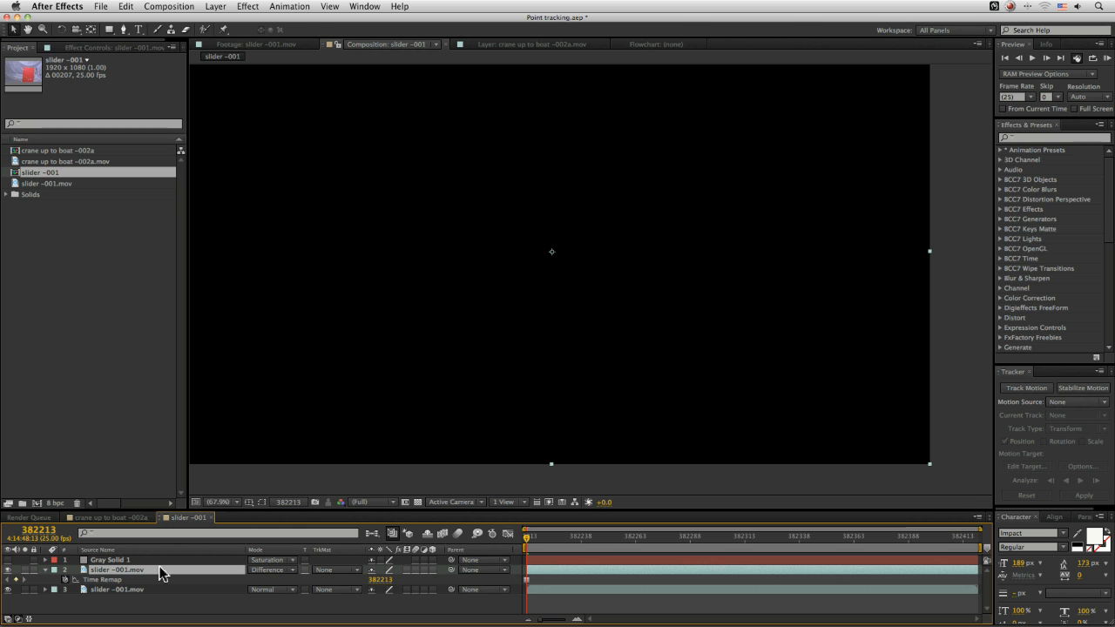
key(Page_Down)
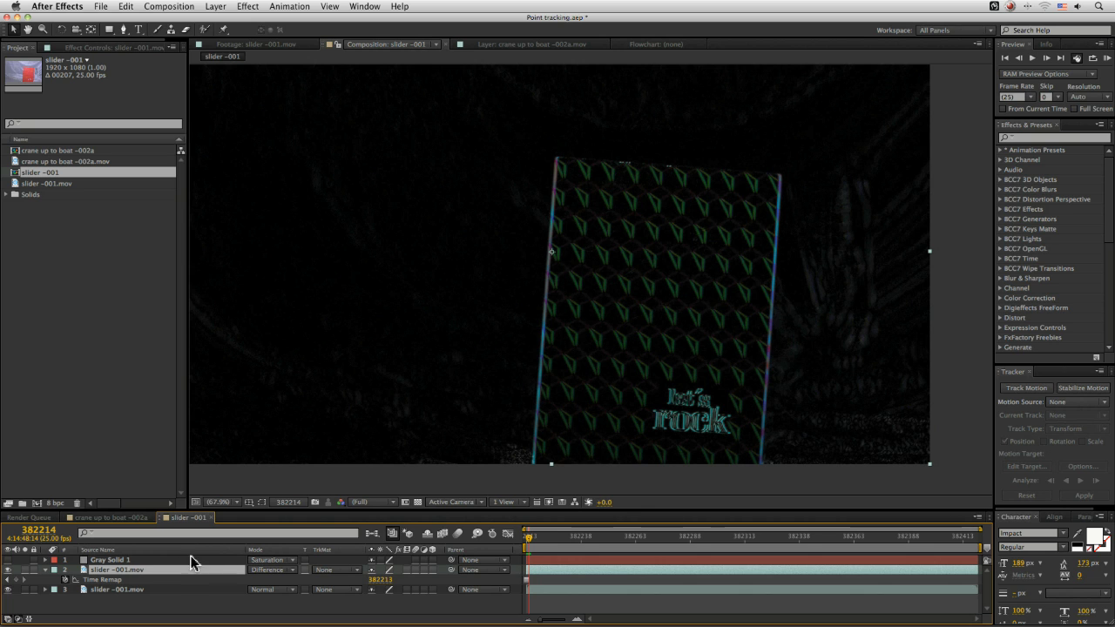
click(165, 567)
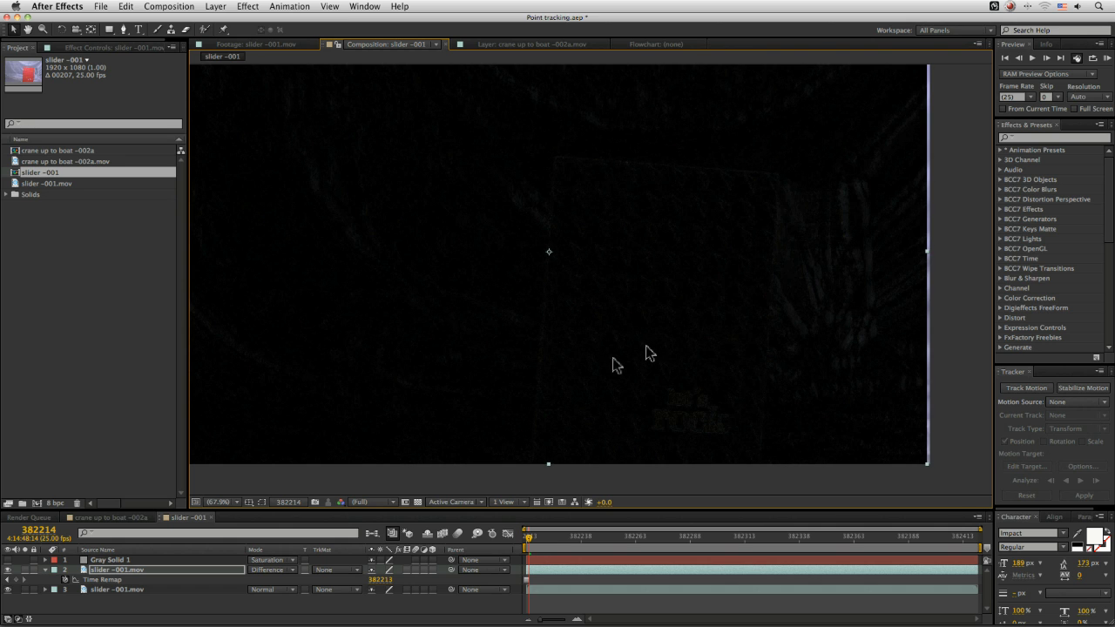
key(Page_Down)
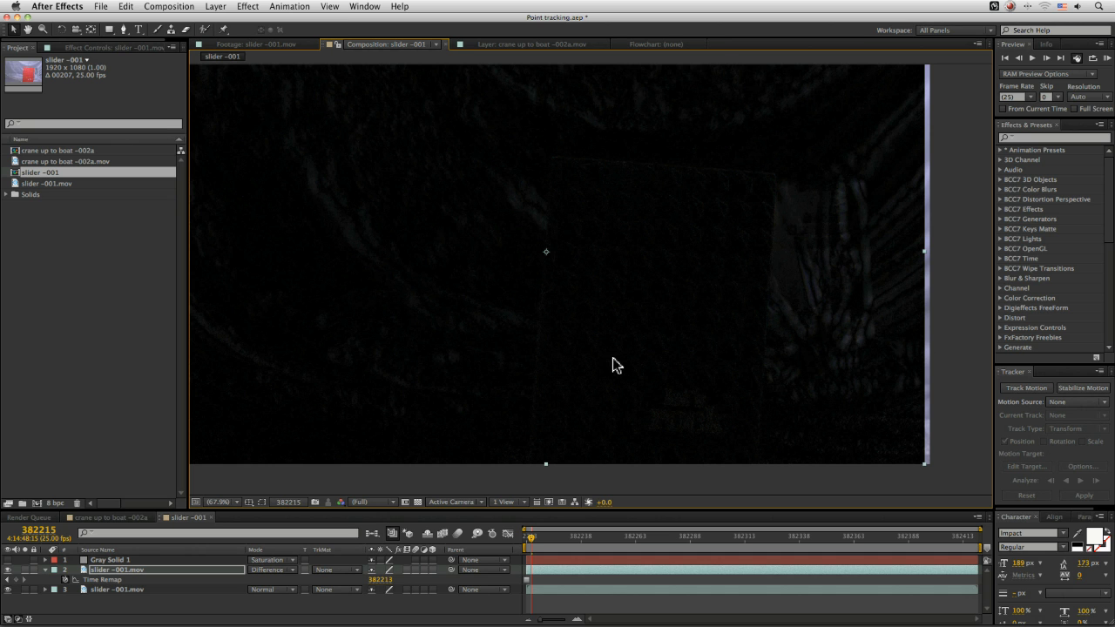
Step on to frames 382216 and 382217, nudging the frozen layer left on each to cancel the card's differences again.
key(Page_Down)
key(Left)
key(Left)
key(Left)
key(Left)
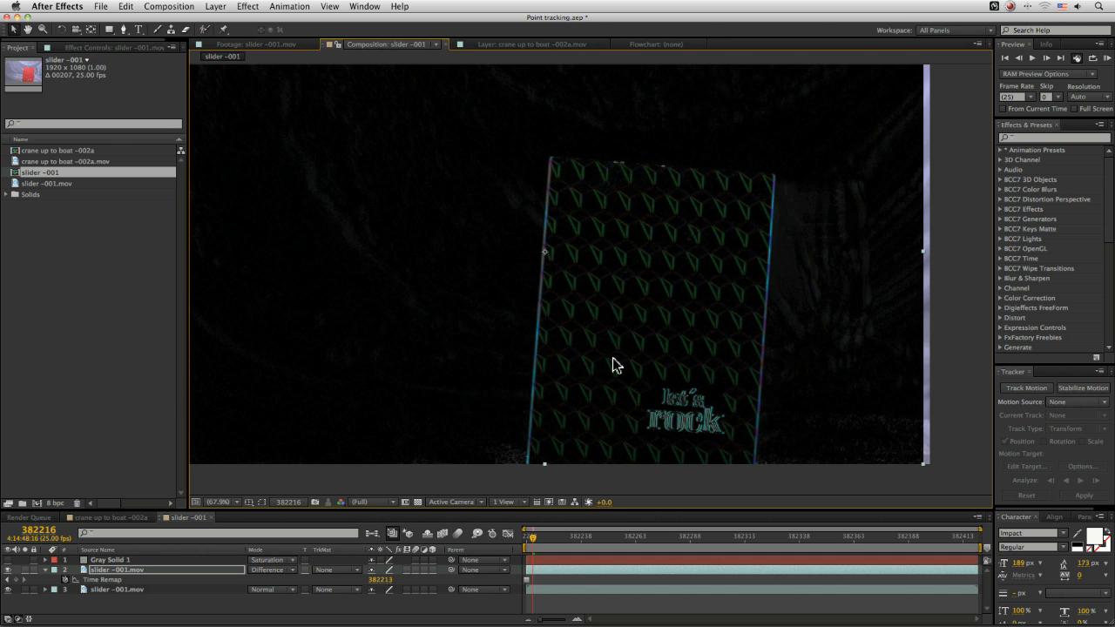
key(Page_Down)
key(Left)
key(Left)
key(Left)
key(Left)
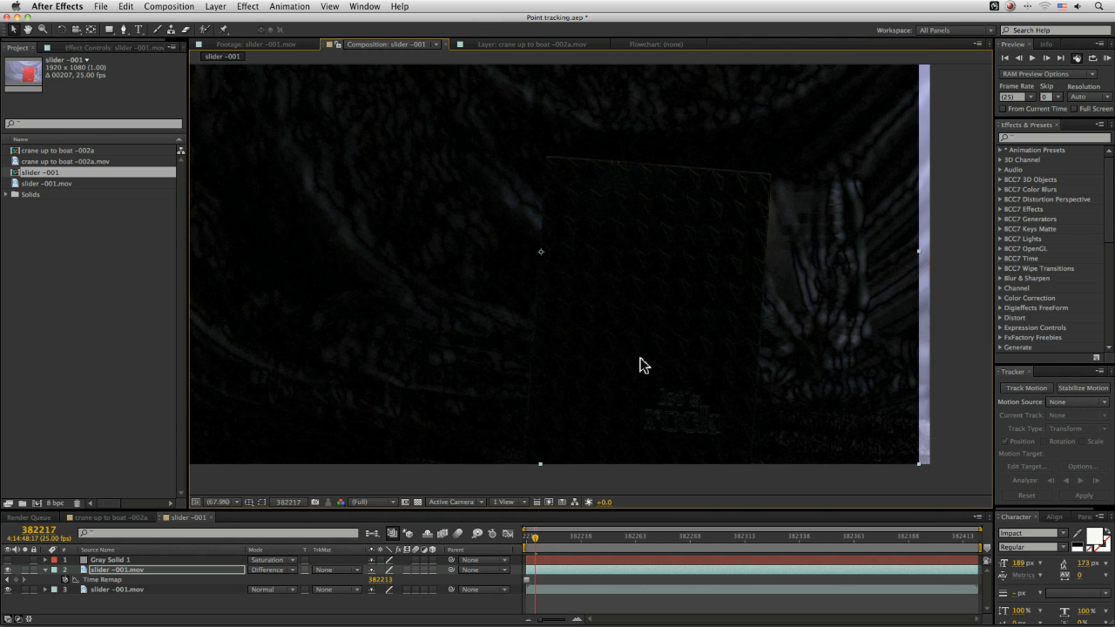
Switch to mocha Pro and restrict the tracked motion to Translation only, leaving Large Motion selected after trying Small Motion.
key(super+Tab)
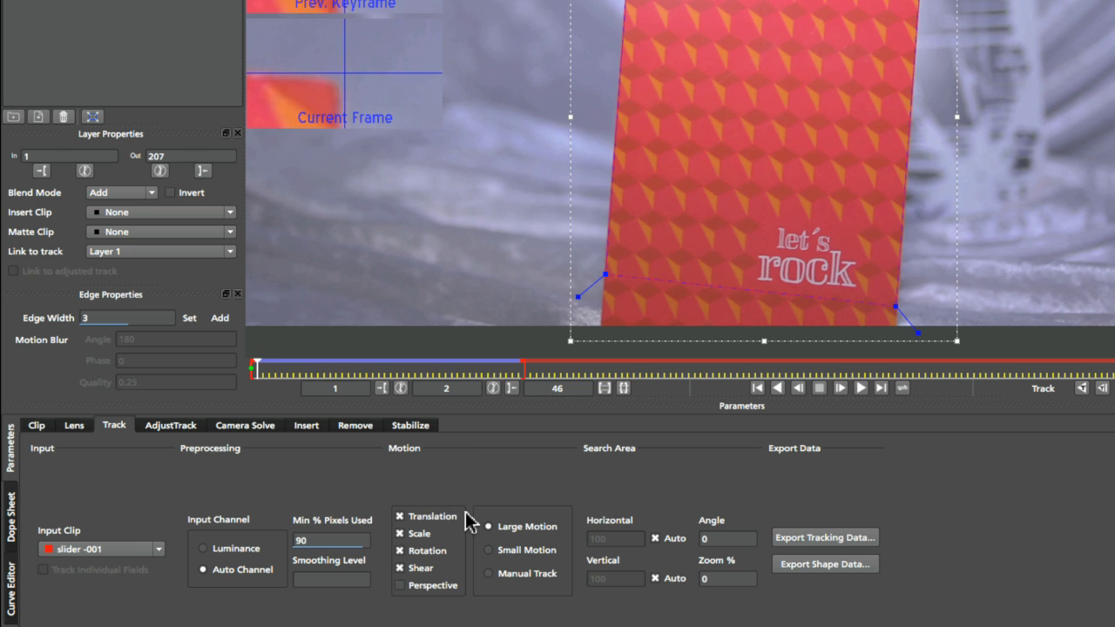
click(444, 550)
click(425, 533)
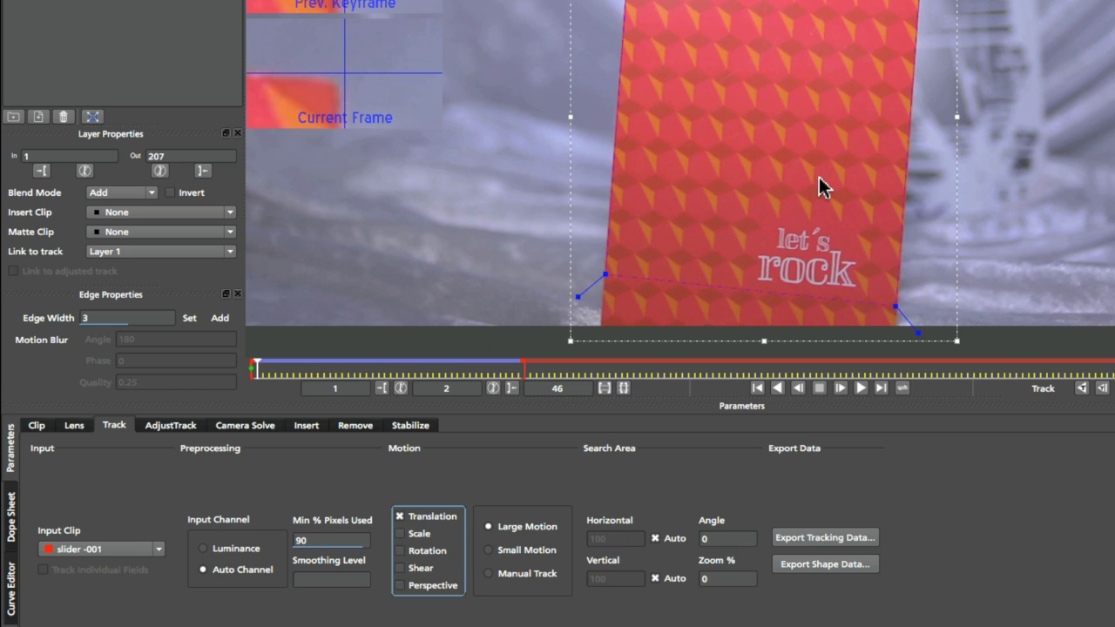
click(425, 540)
click(444, 558)
click(419, 568)
click(427, 587)
click(526, 550)
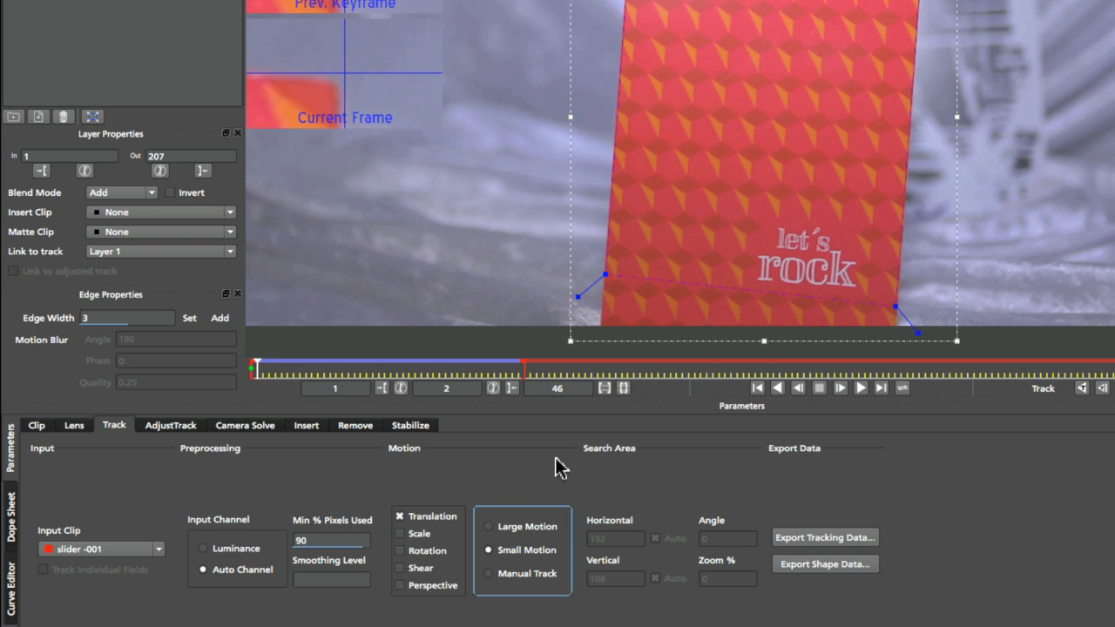
click(507, 526)
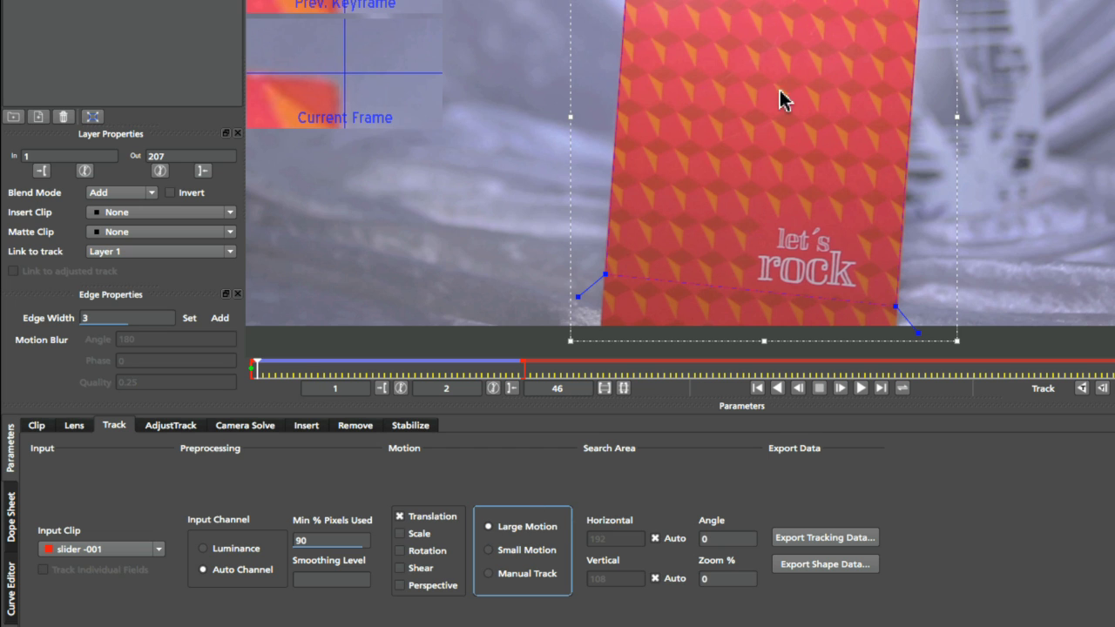
Scrub through the card's movement, return to frame 1, and set a manual search area with Horizontal 105 and Vertical 20.
drag(259, 367, 402, 378)
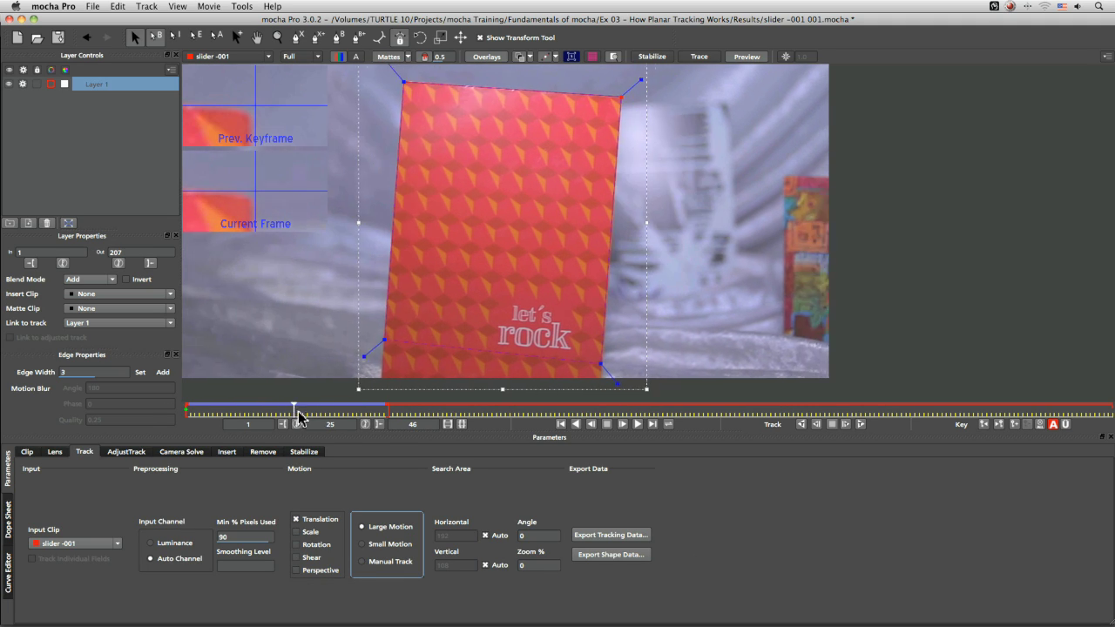
drag(298, 416, 134, 422)
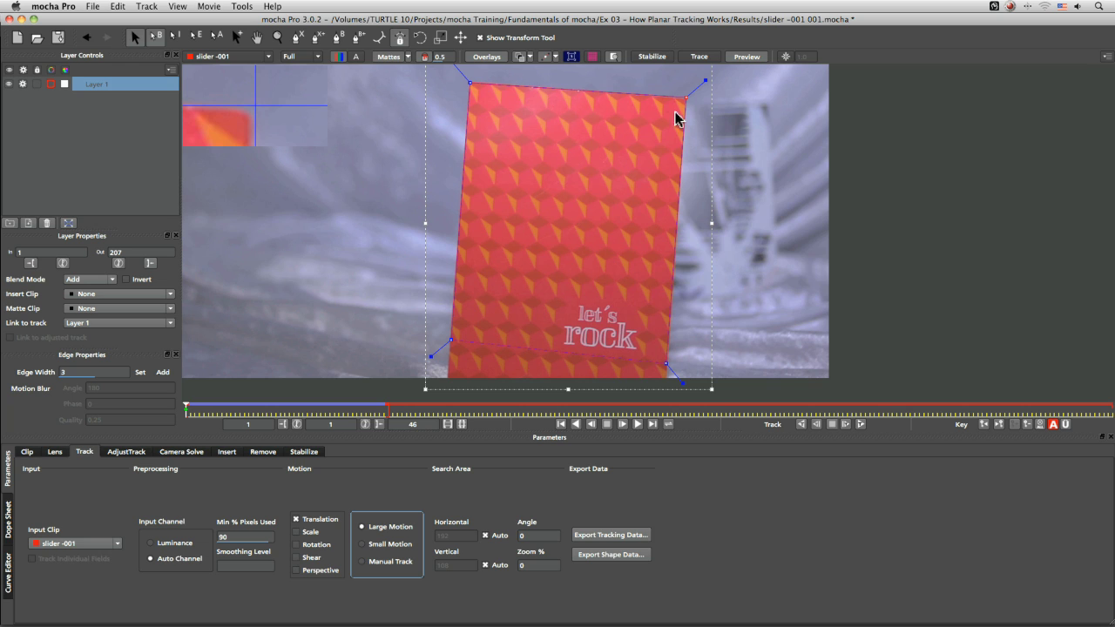
click(492, 542)
click(485, 535)
click(485, 565)
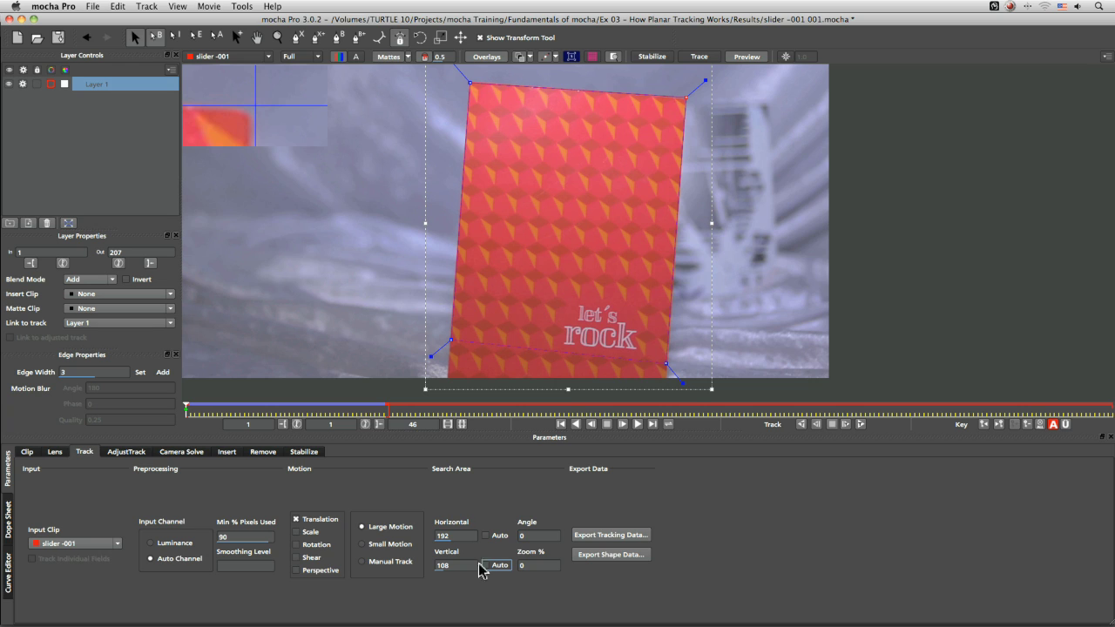
double_click(455, 536)
text(50)
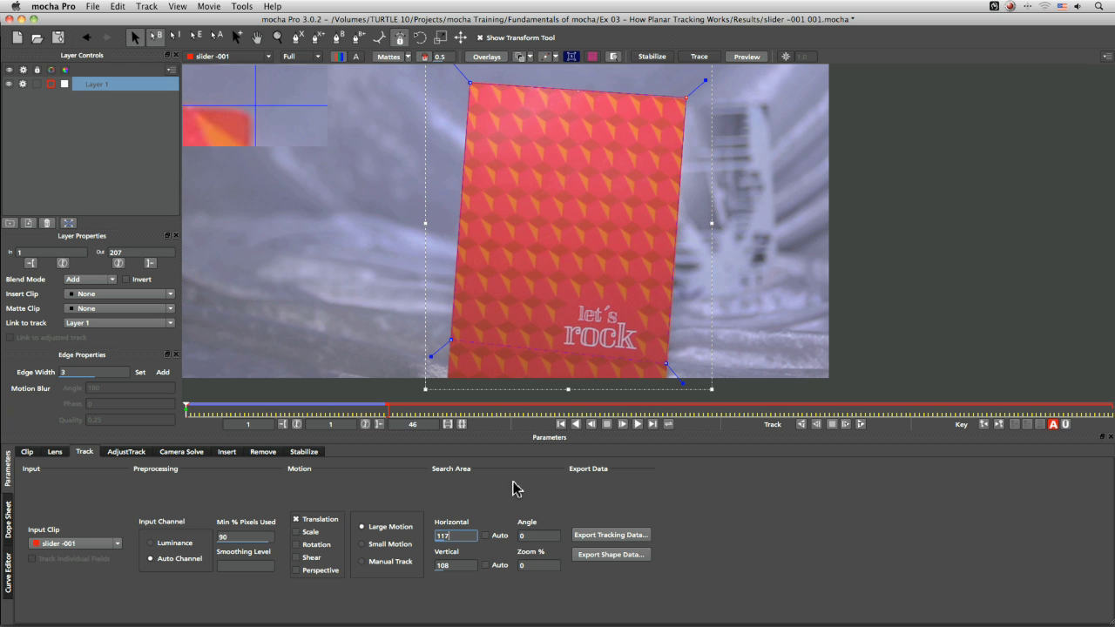
double_click(446, 564)
text(57)
key(Tab)
double_click(453, 565)
text(05)
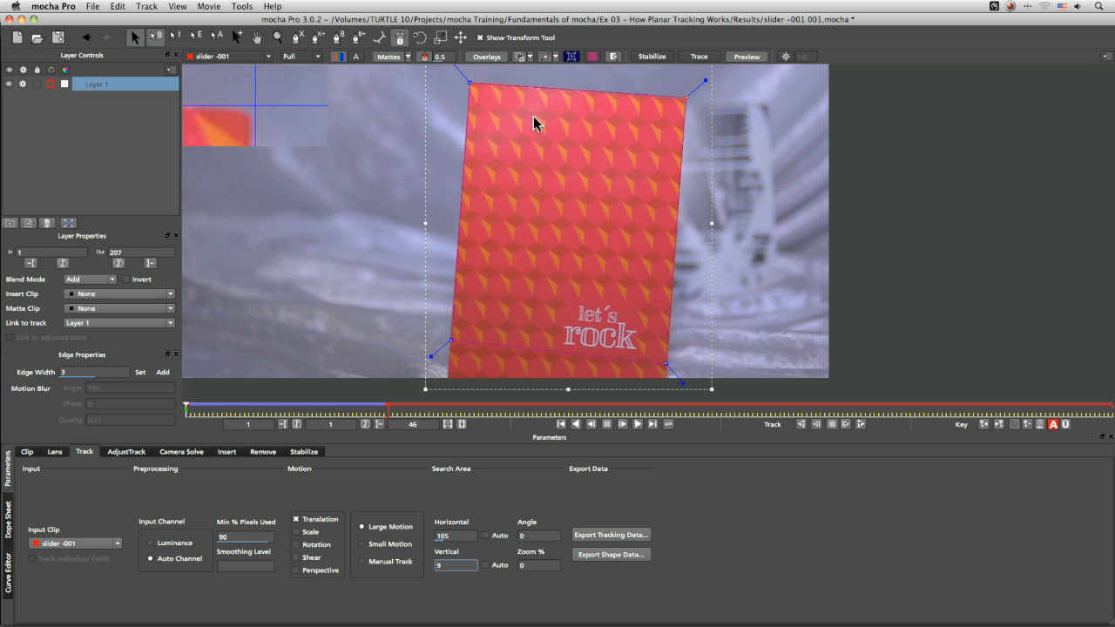
Extend the working range to frame 112, track Layer 1 forward from frame 1 through that range, and play back the track.
click(205, 413)
mouse_move(205, 413)
mouse_down()
mouse_move(305, 413)
mouse_move(185, 413)
mouse_up()
click(668, 411)
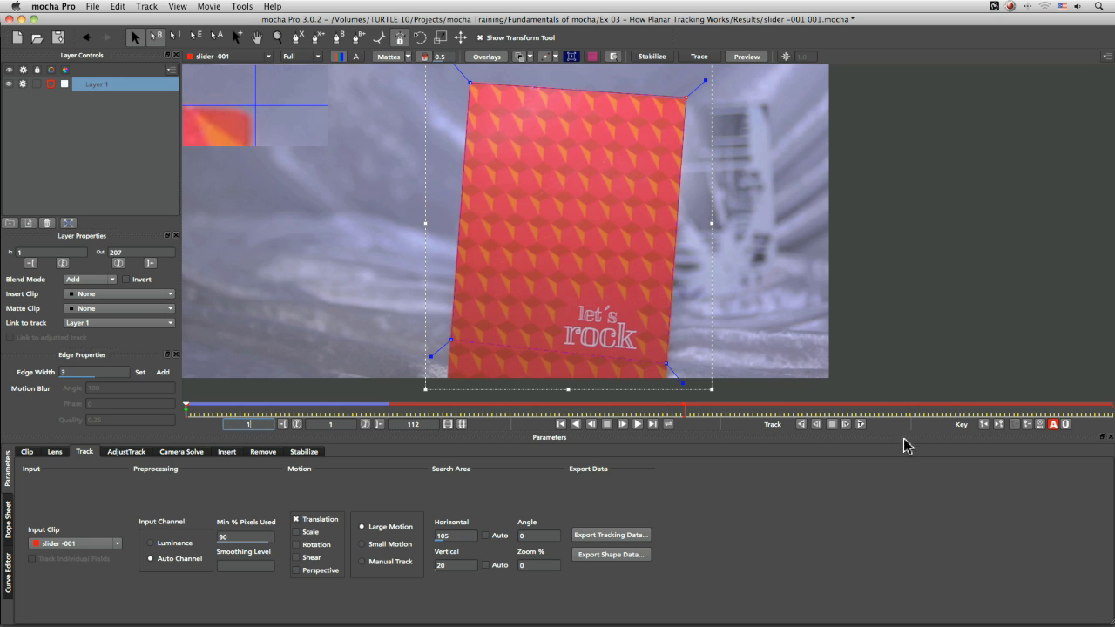
click(862, 425)
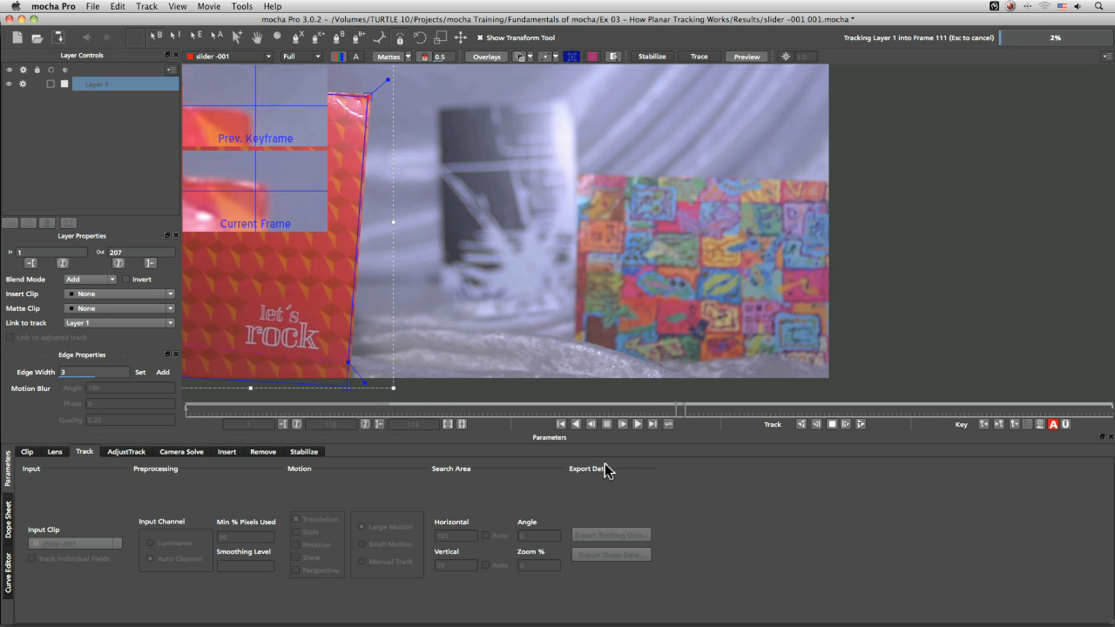
key(Escape)
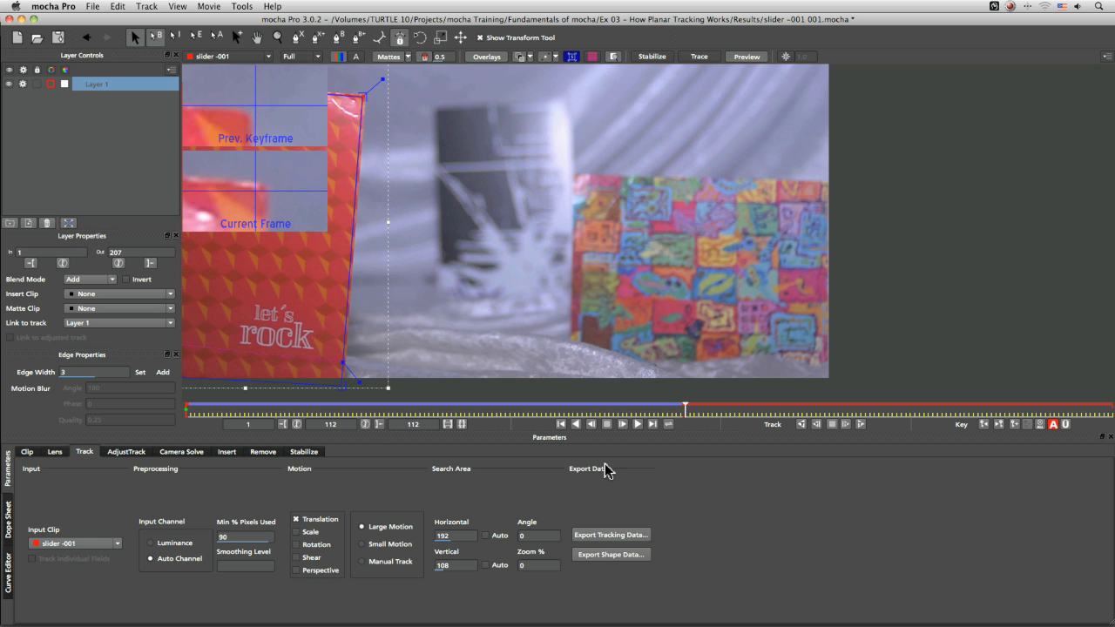
key(comma)
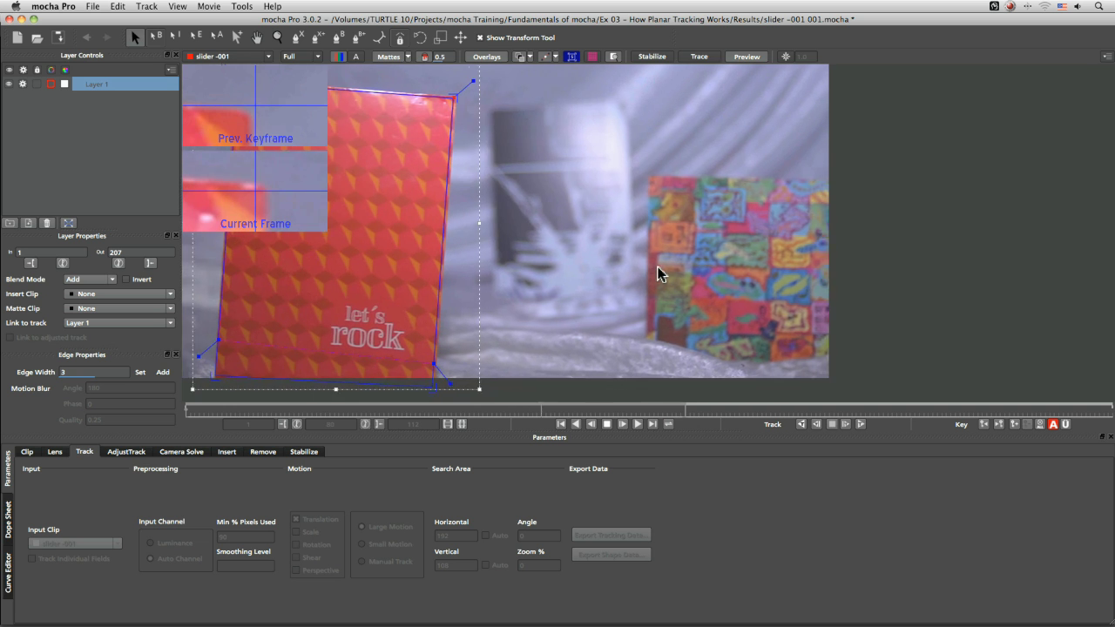
Hide the point zoom previews and set Layer 1's insert clip to Logo.
click(613, 57)
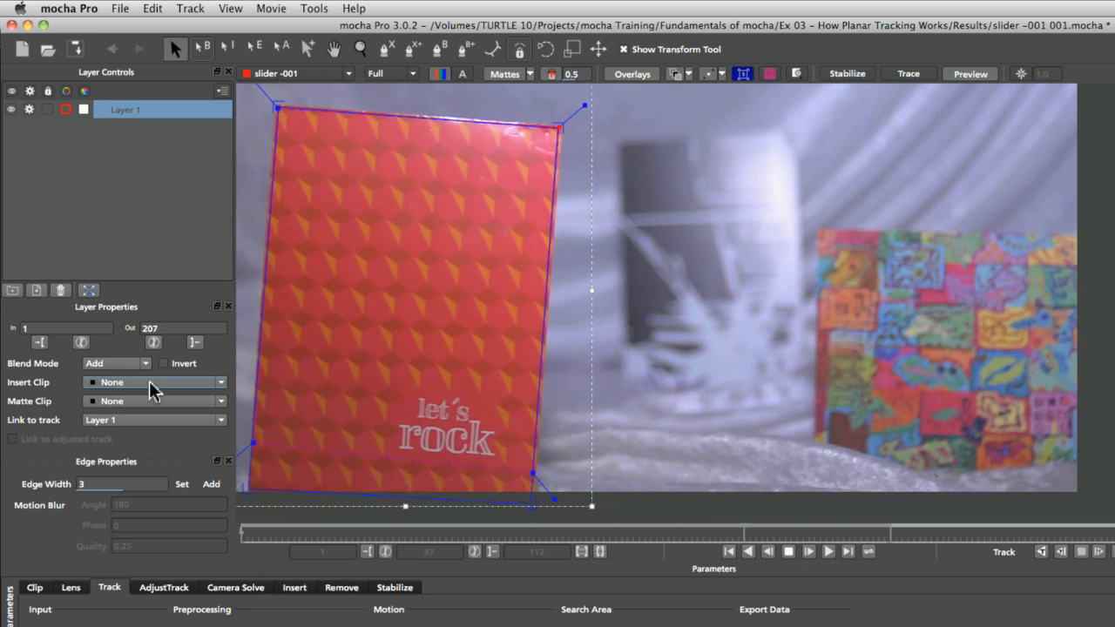
click(169, 383)
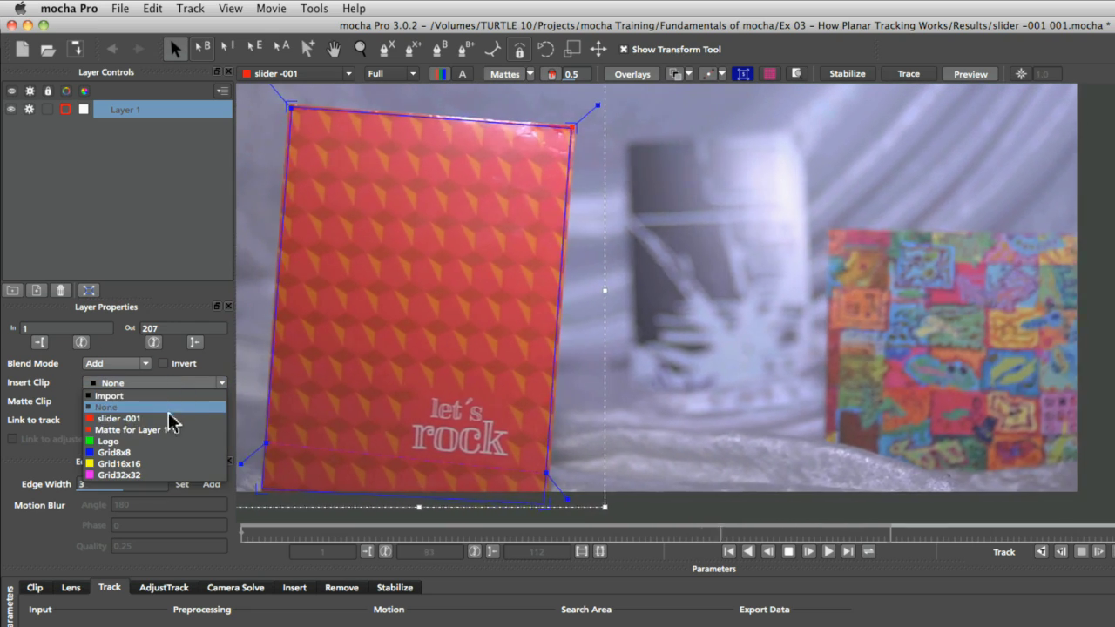
click(170, 450)
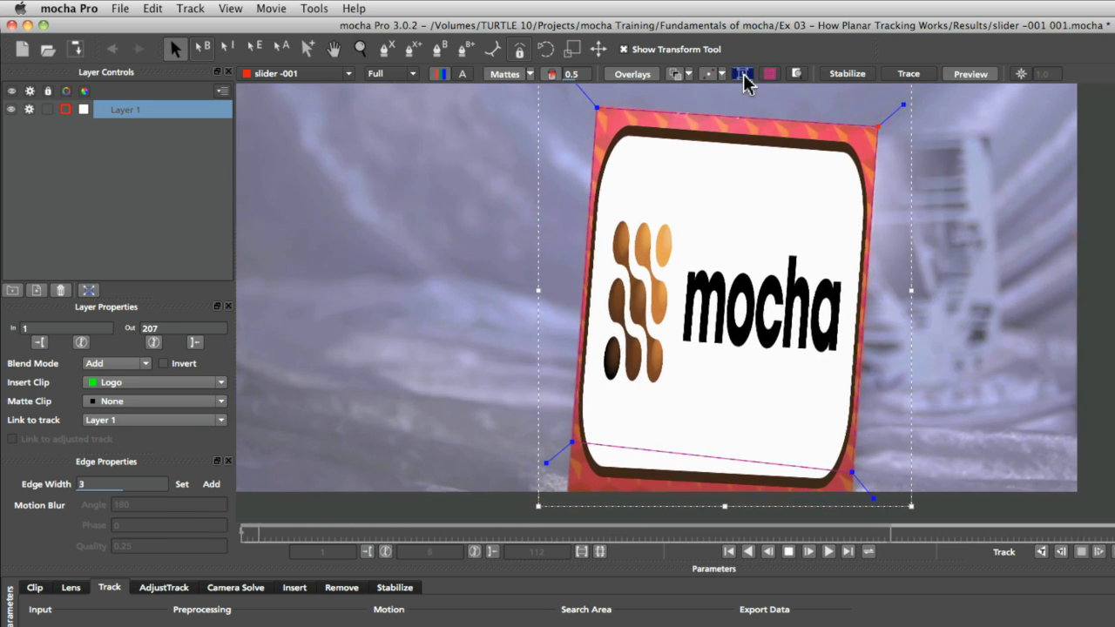
Hide the transform tool and the layer outlines to review the inserted logo's playback unobstructed.
click(662, 53)
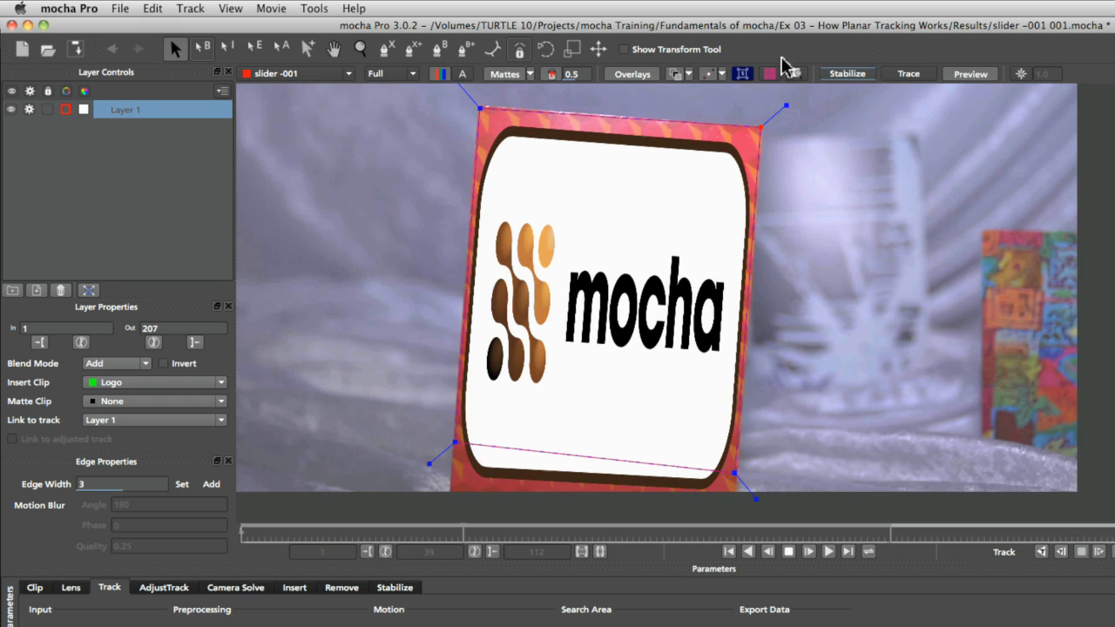
click(675, 73)
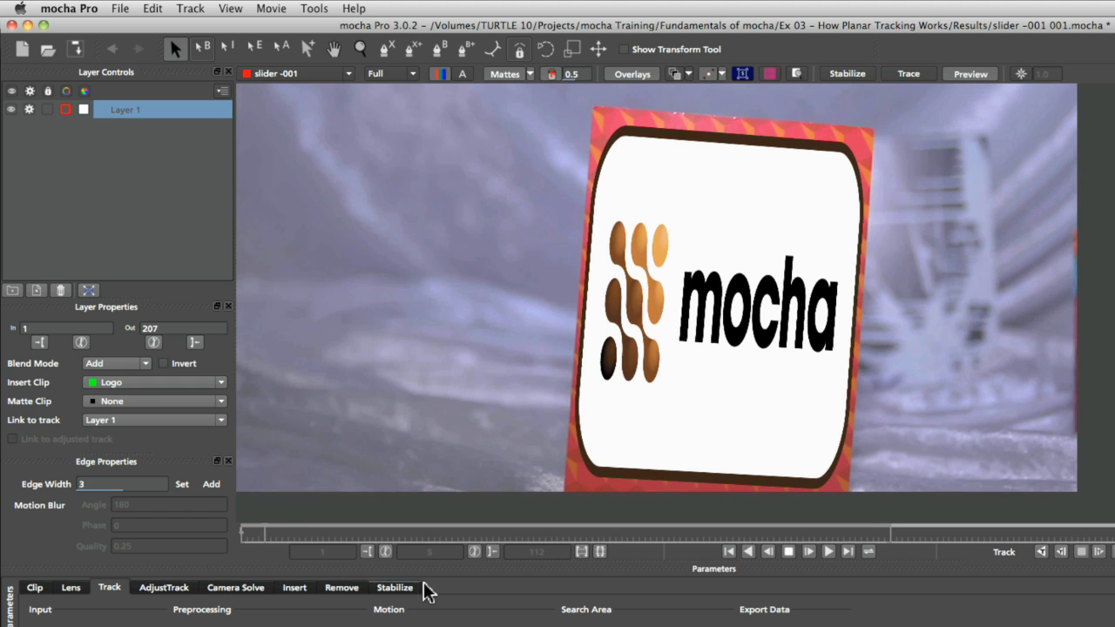
click(827, 552)
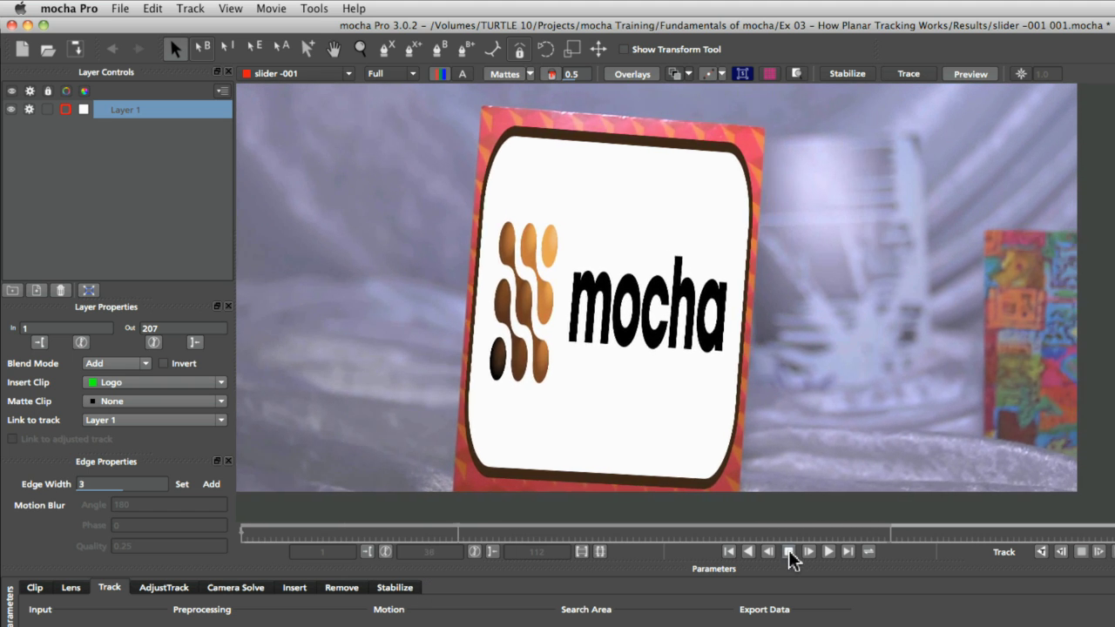